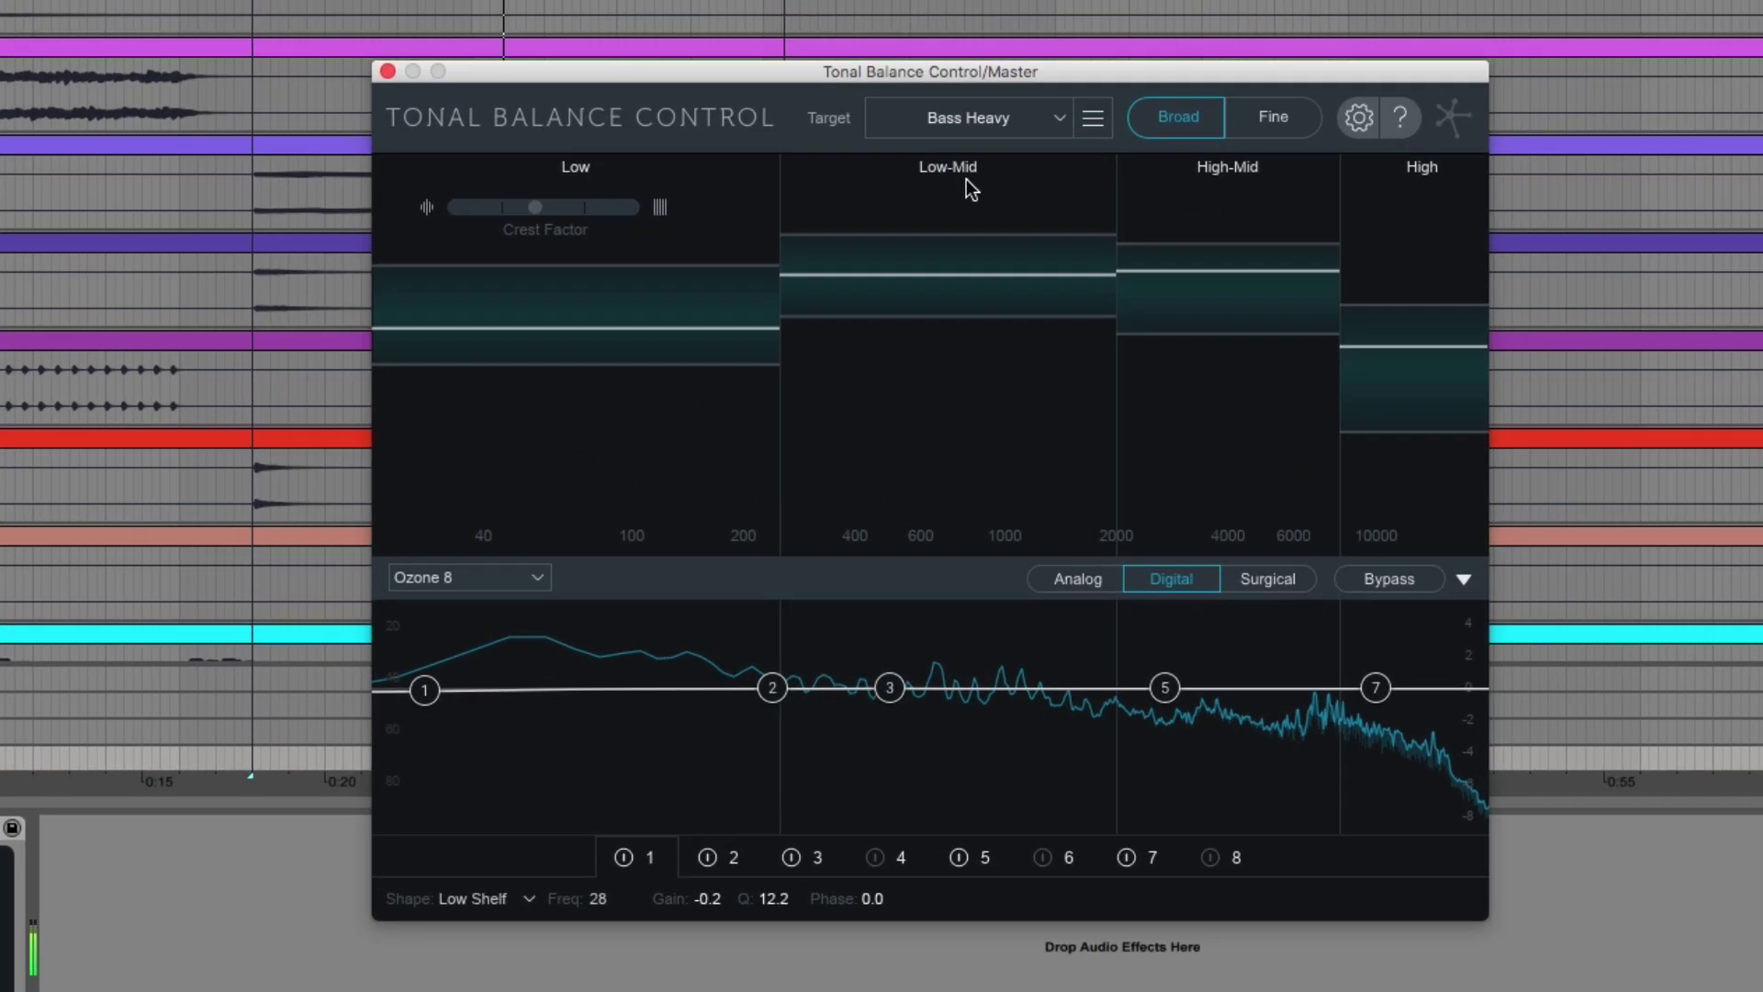
Switch the Tonal Balance Control target curve from Bass Heavy to Modern.
click(937, 254)
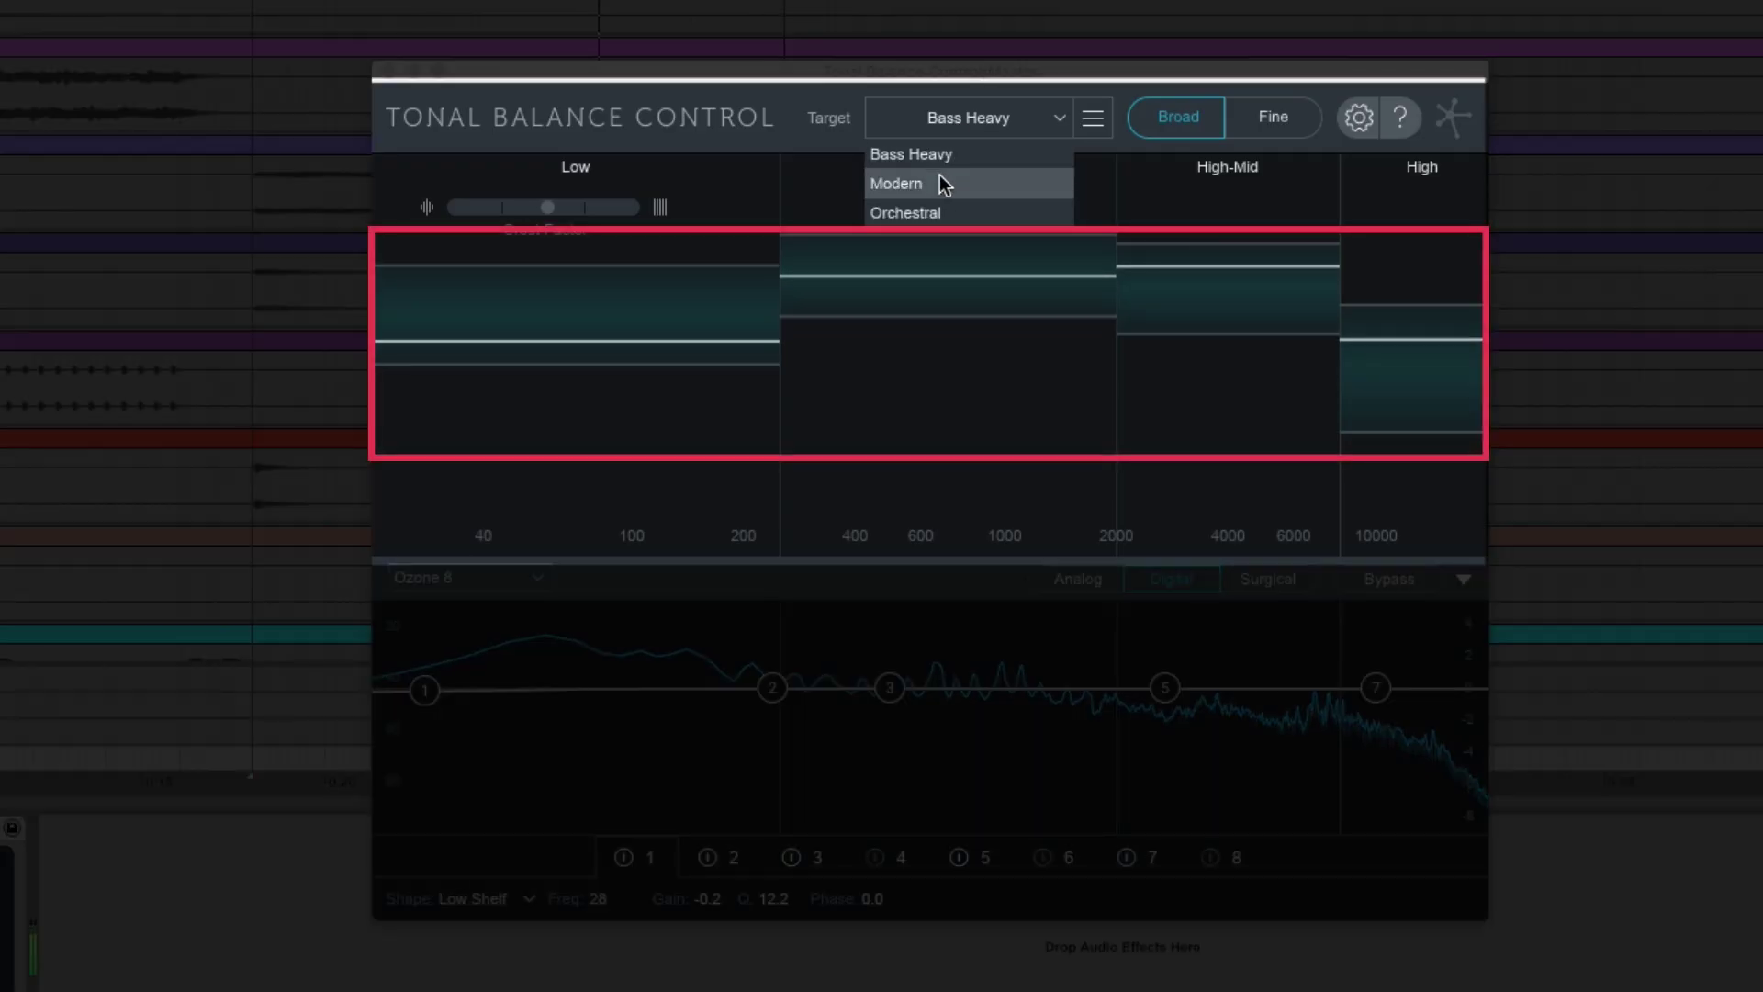
click(939, 183)
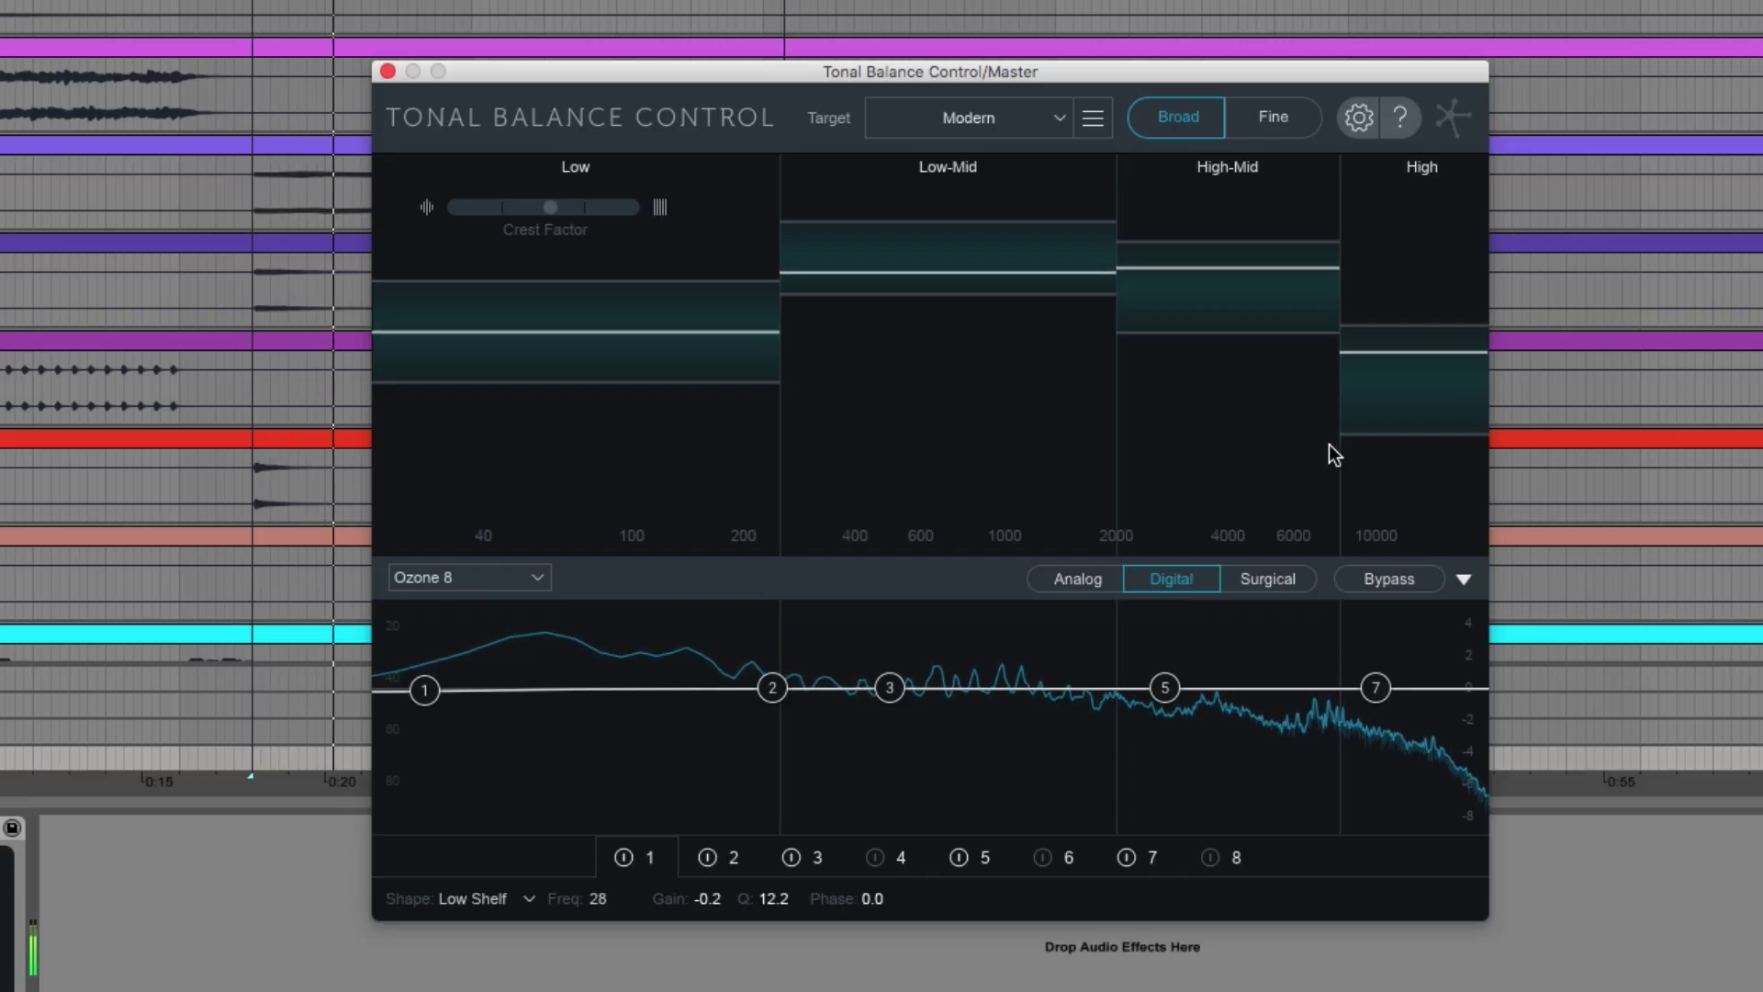
click(1093, 122)
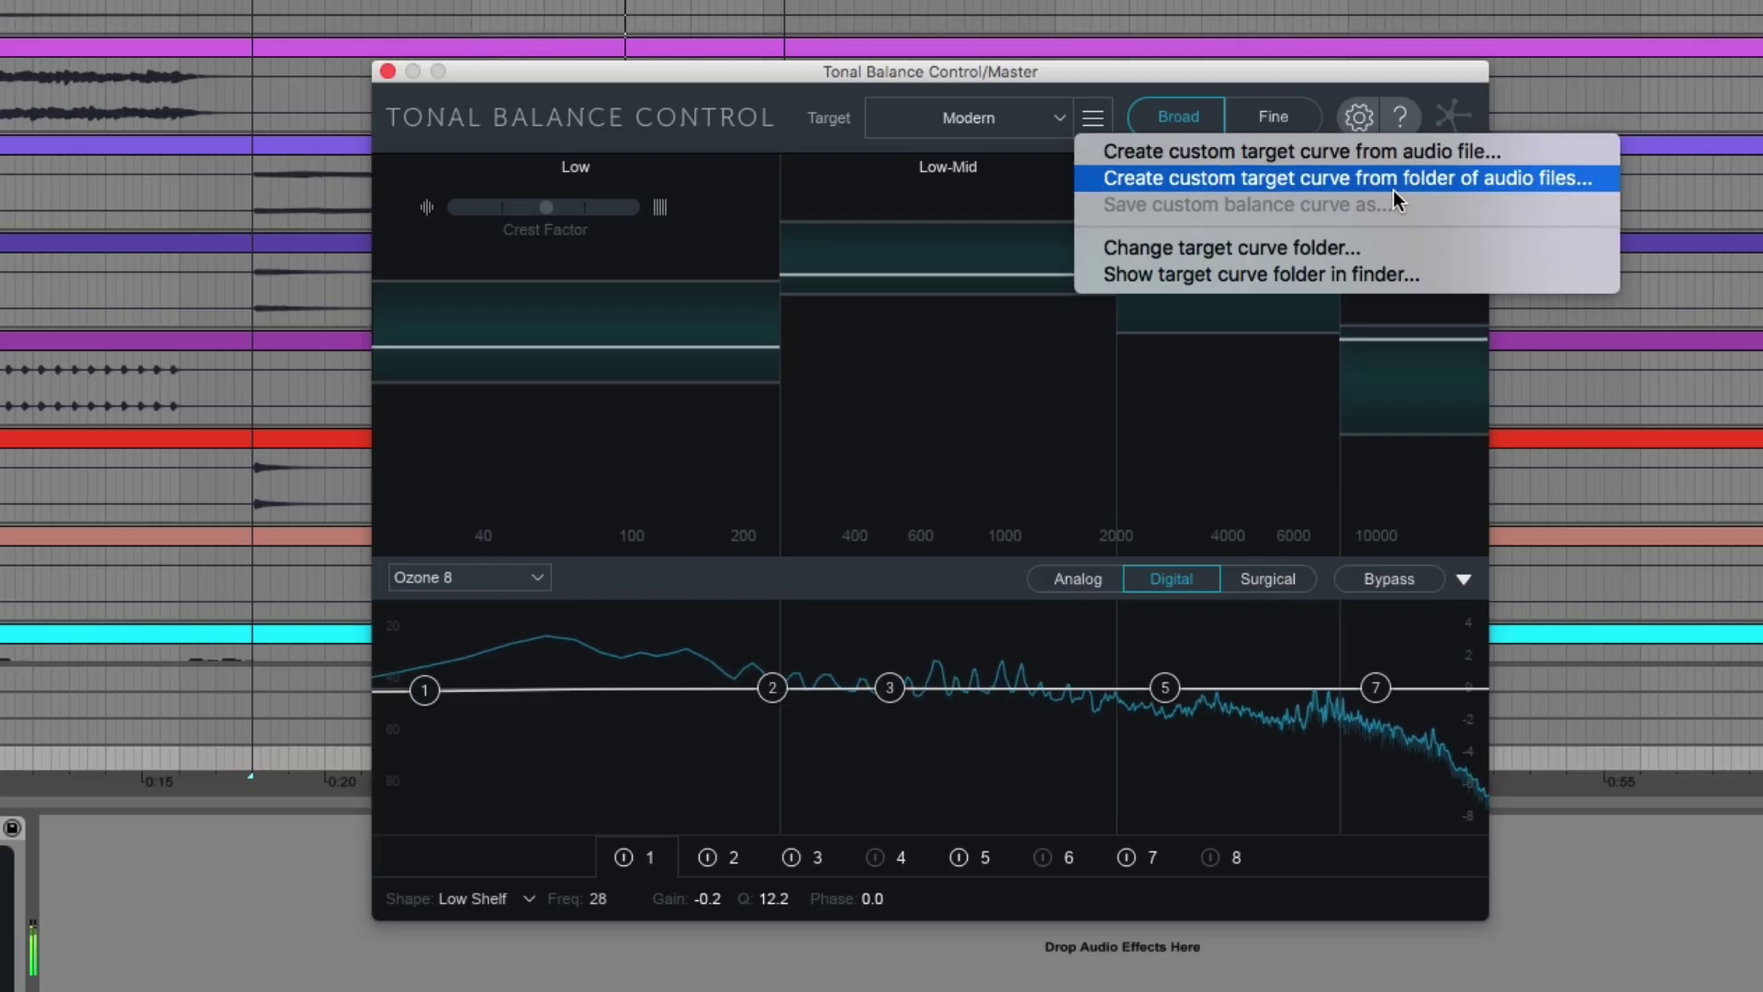
click(1304, 366)
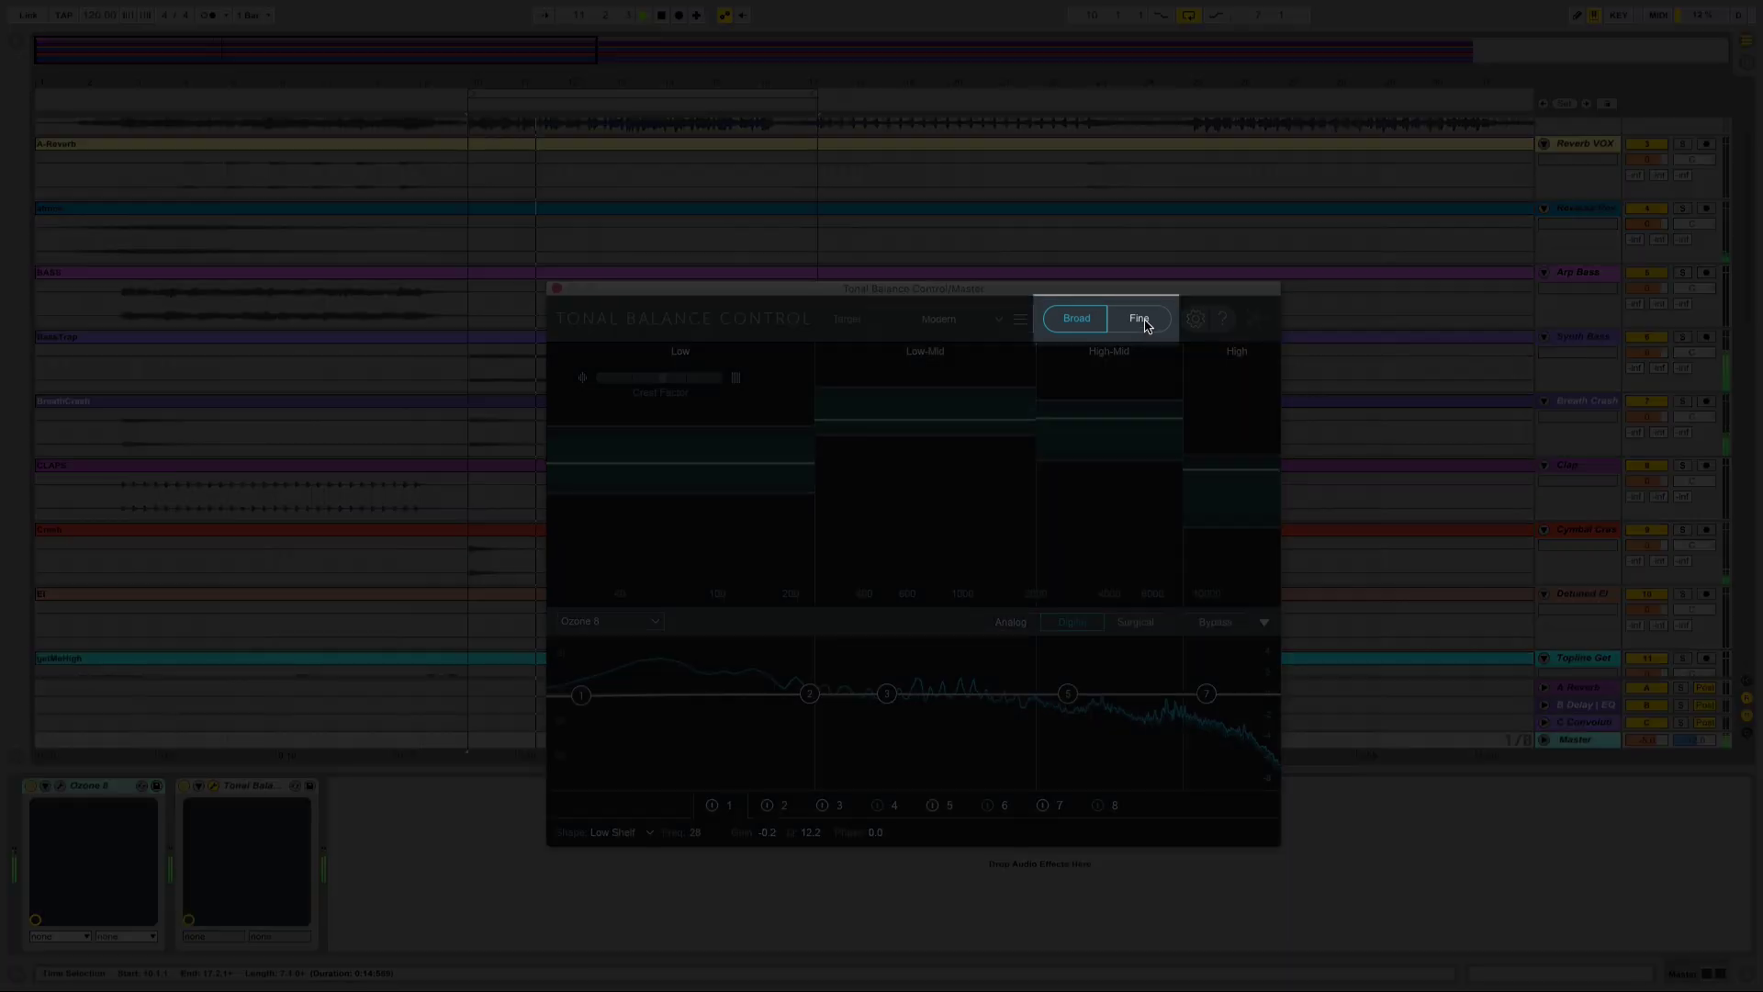
click(1141, 321)
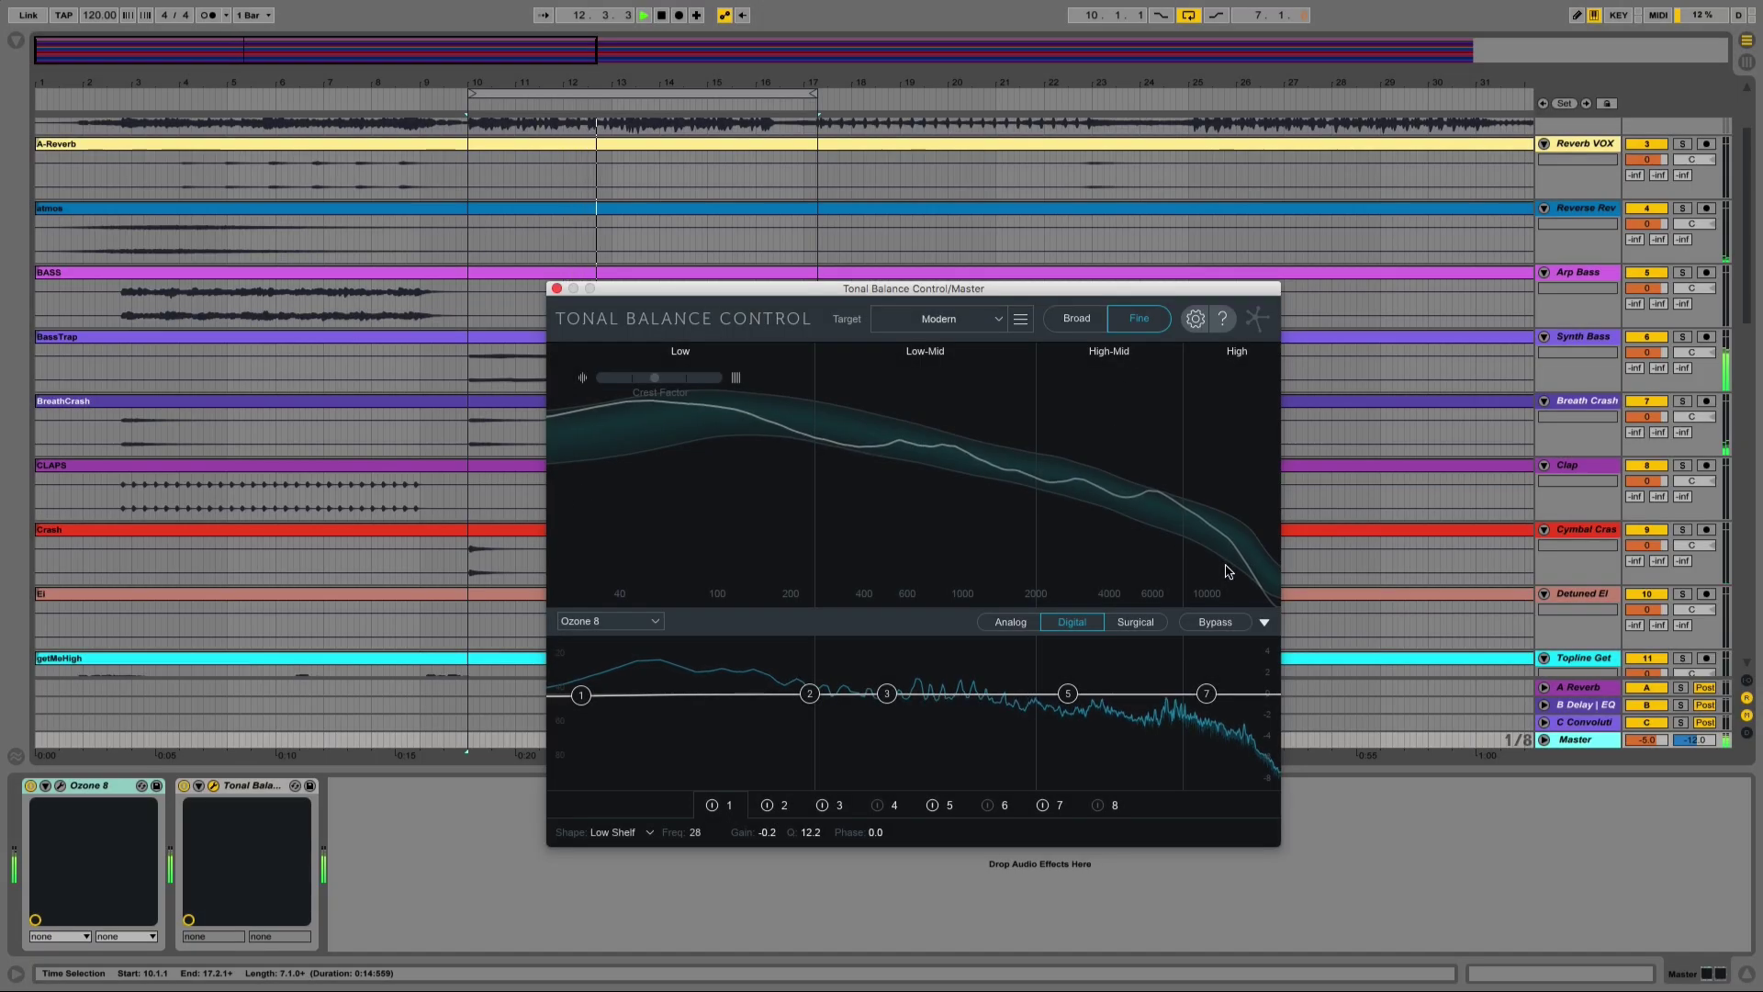
click(1087, 323)
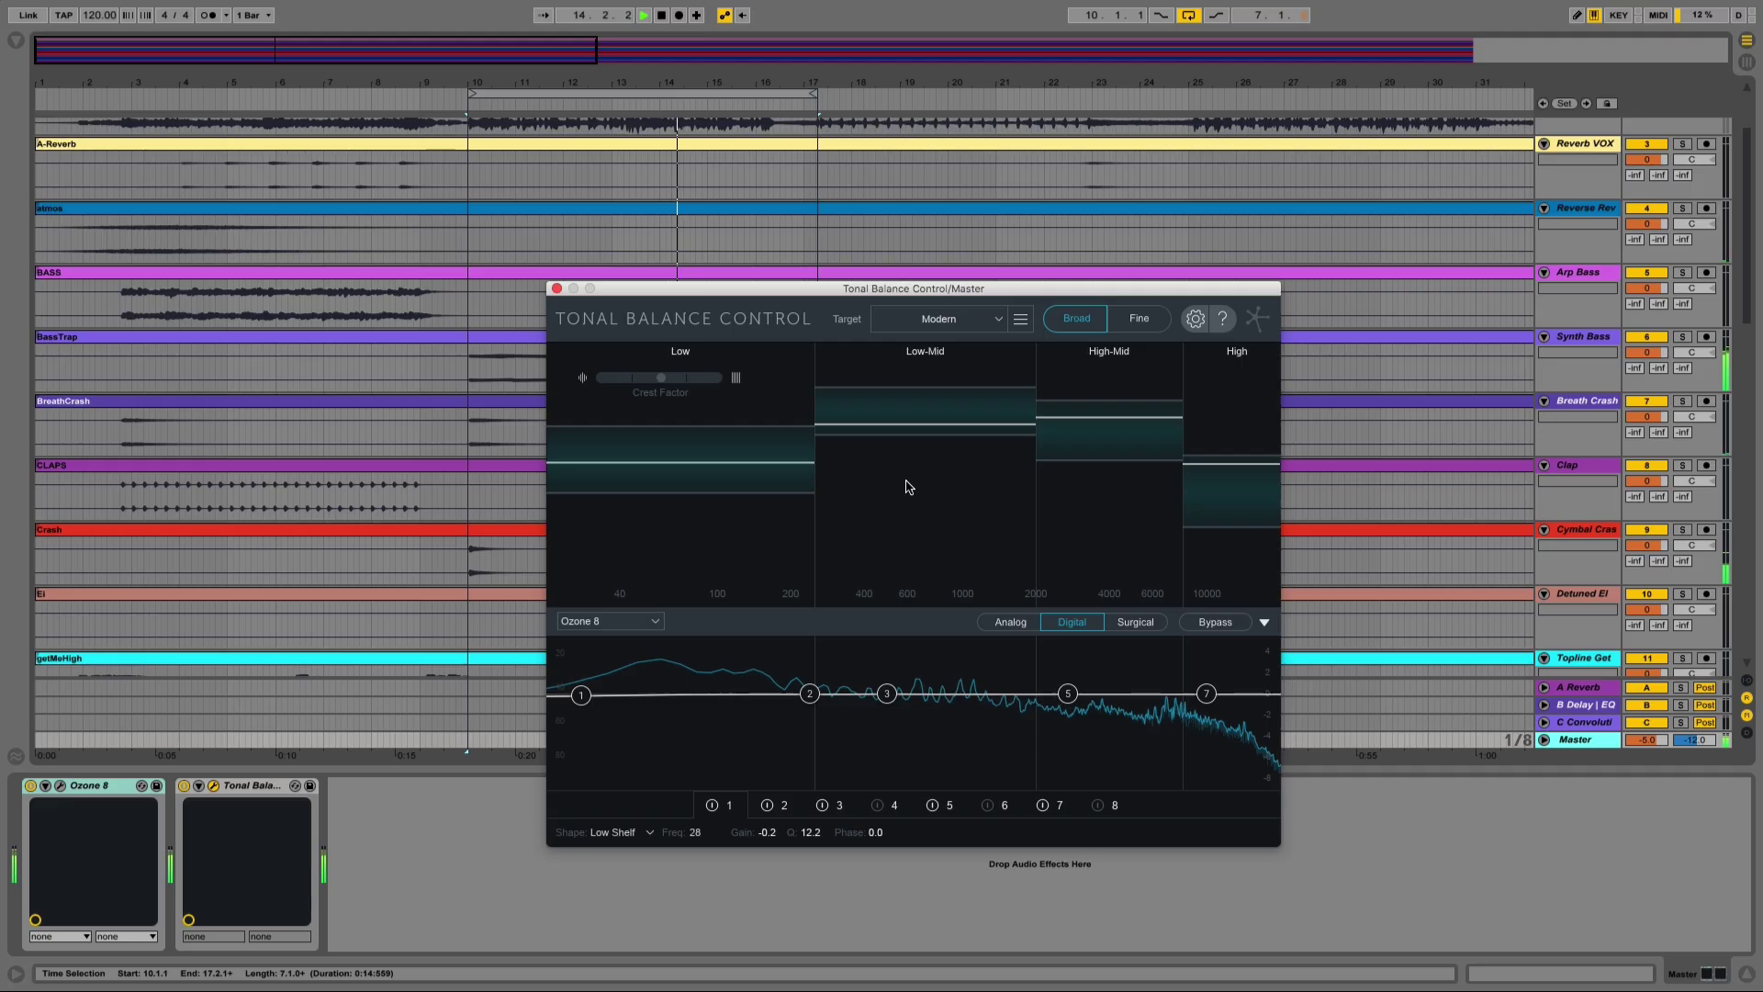
Stop playback, return the target to Bass Heavy, and collapse the Ozone 8 EQ panel.
key(space)
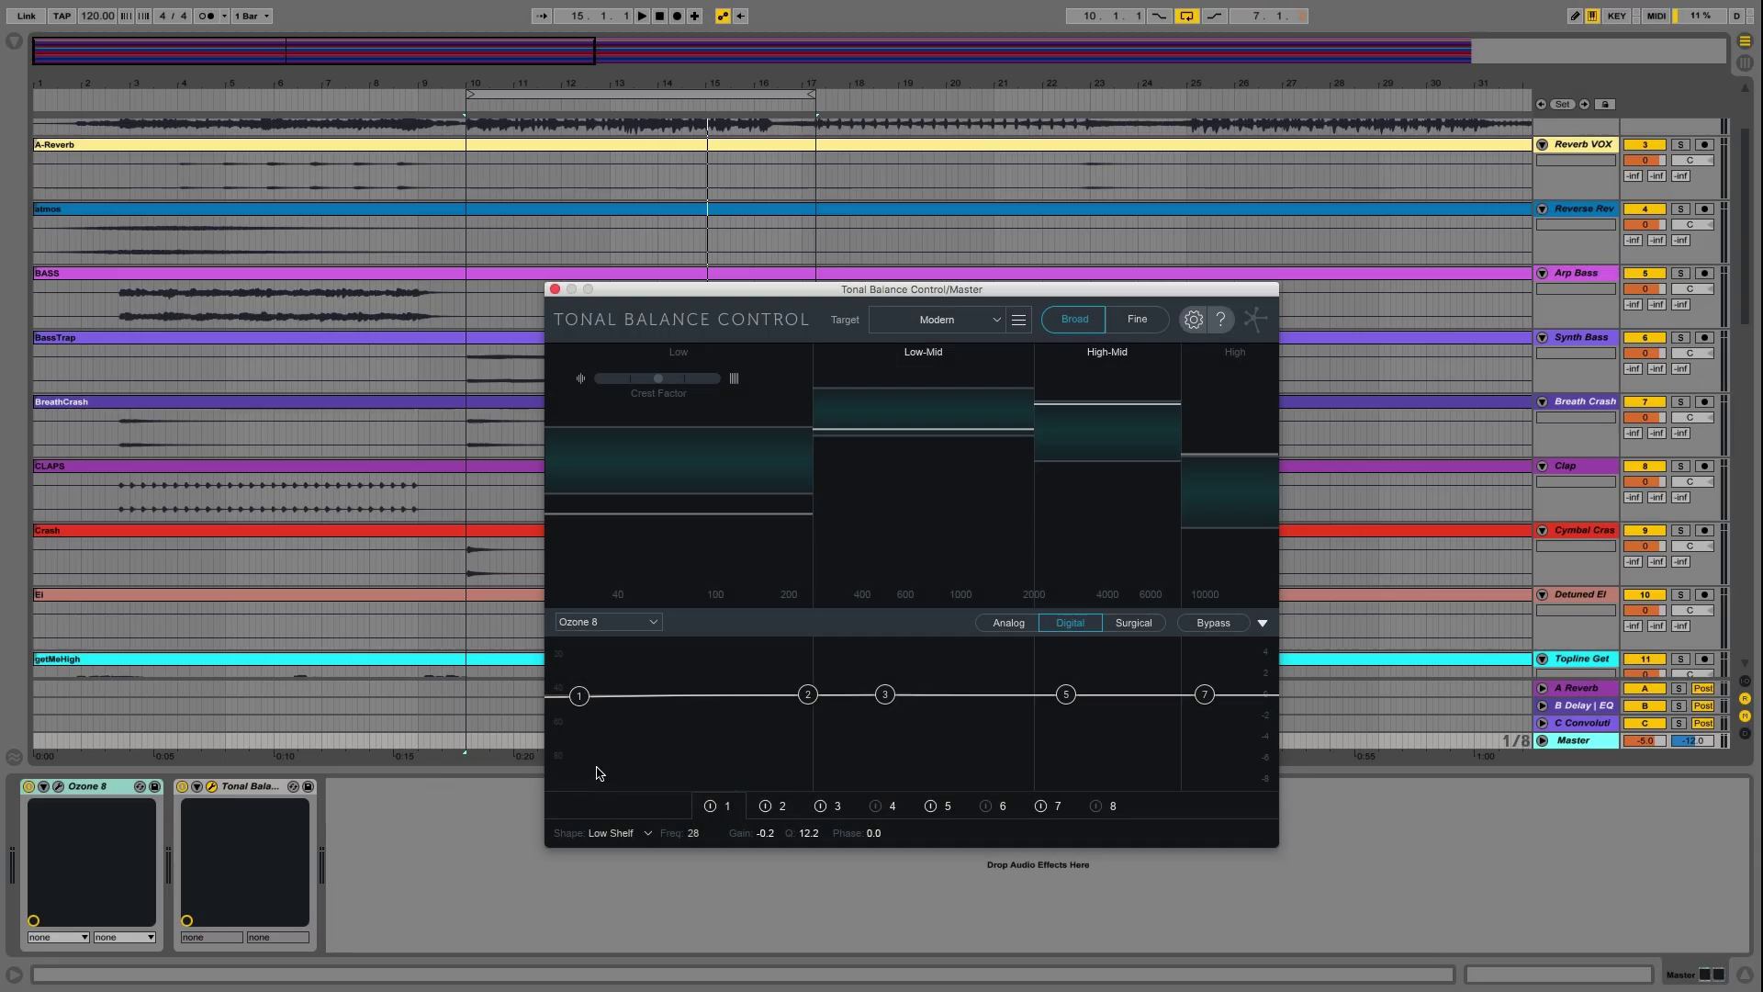
click(916, 321)
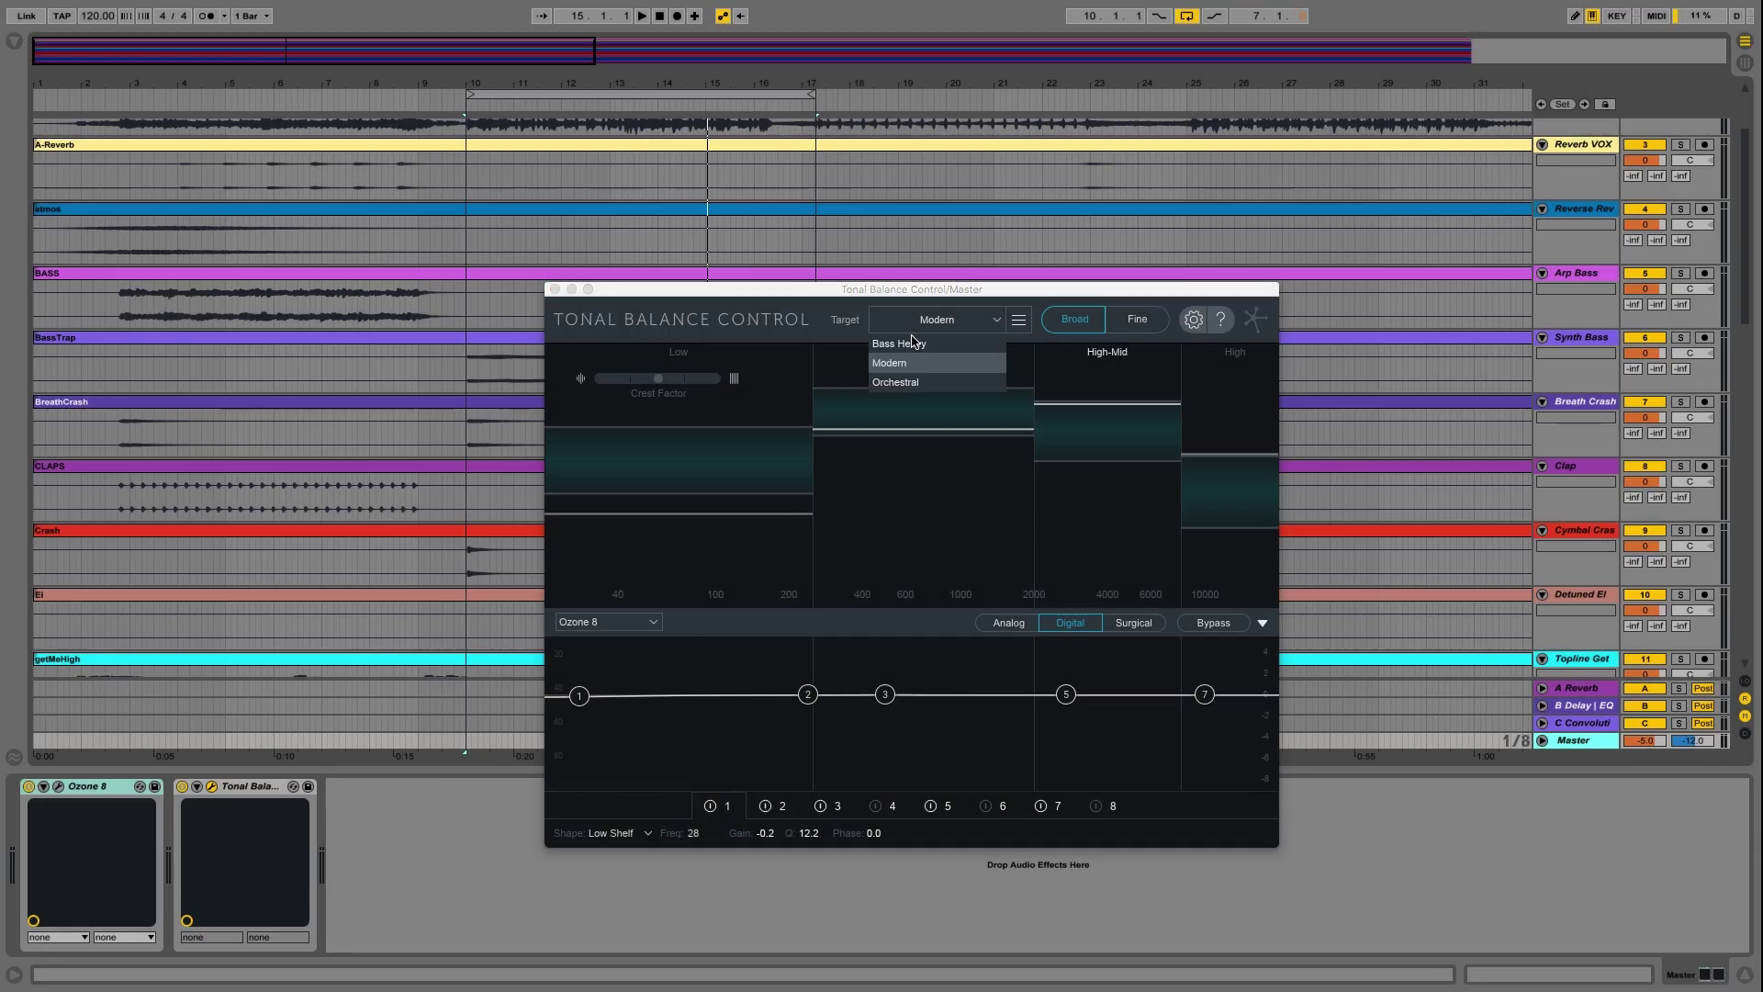
click(911, 343)
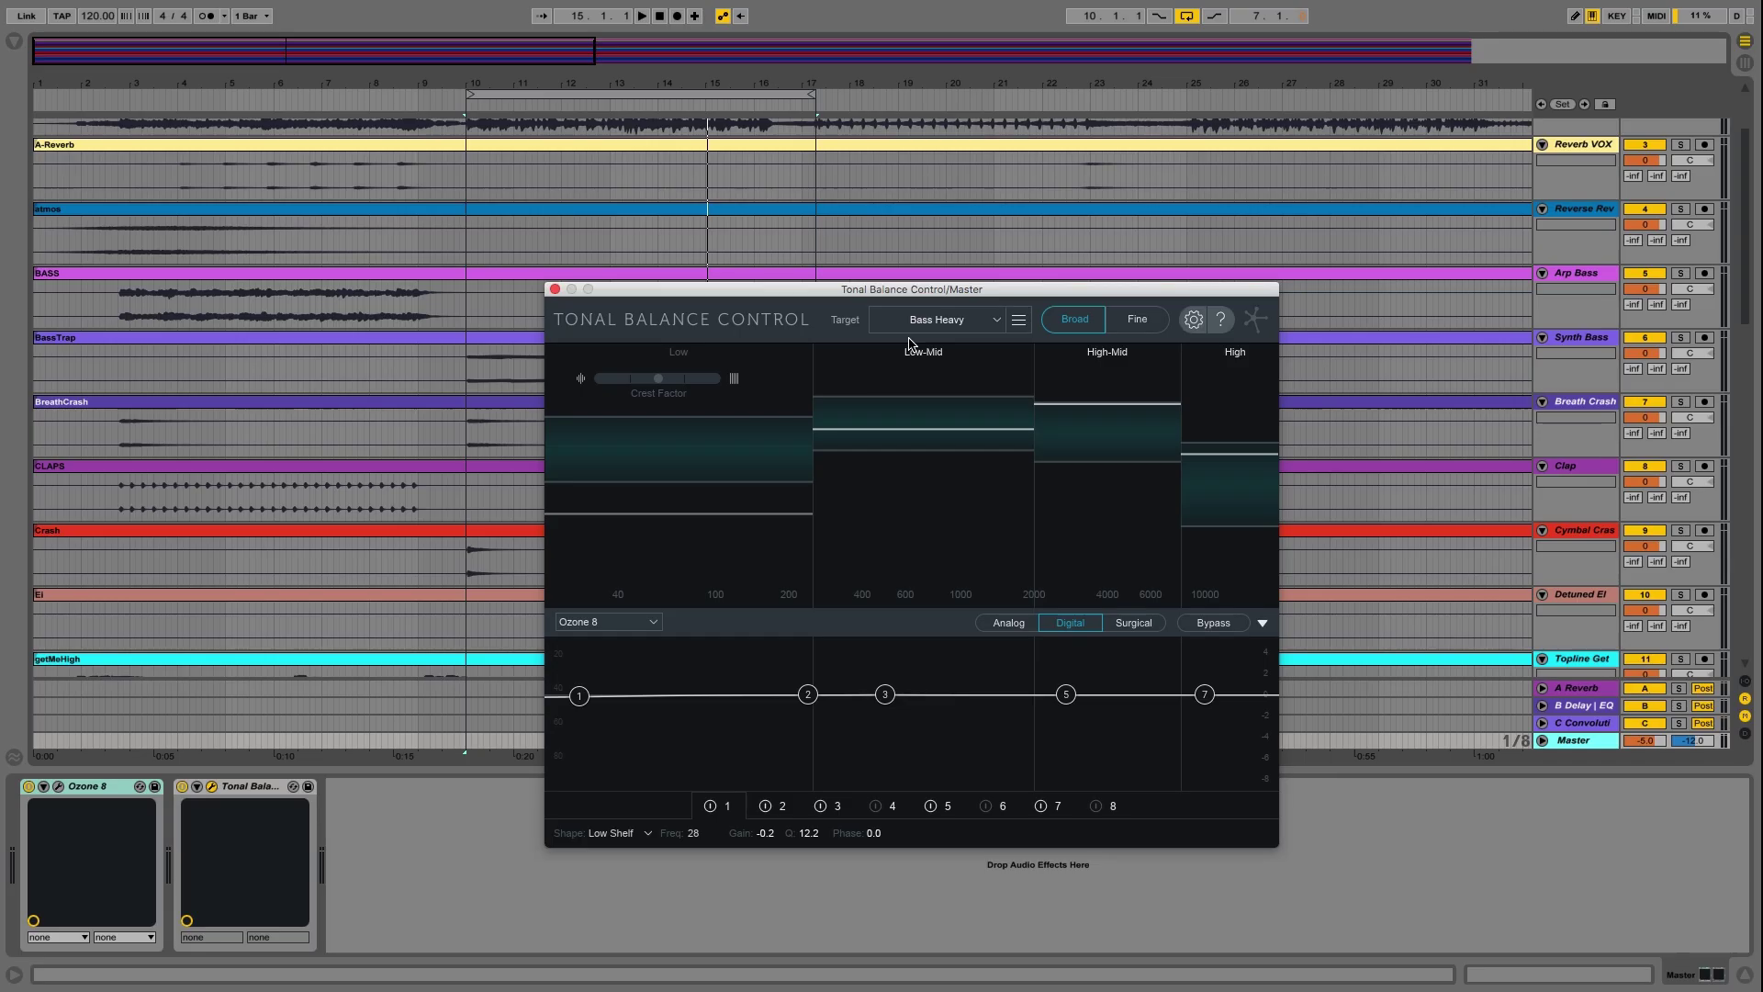
click(1262, 623)
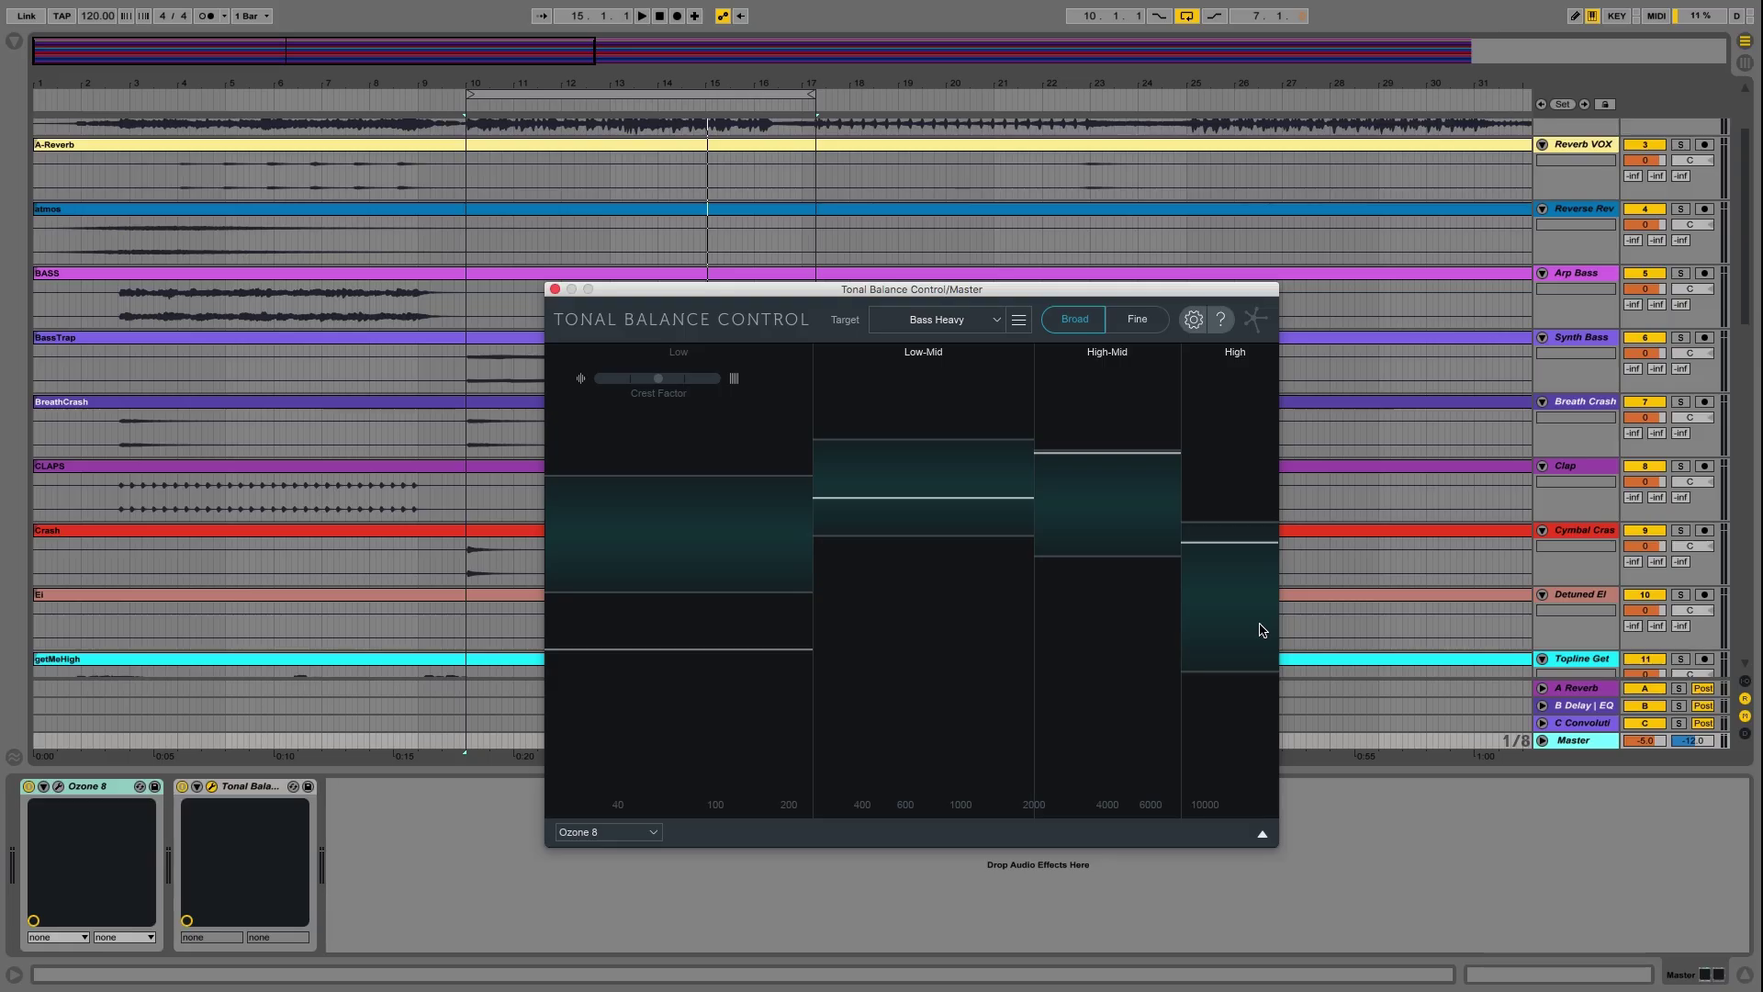
Play the mix and solo the High-Mid band against the Bass Heavy target.
key(space)
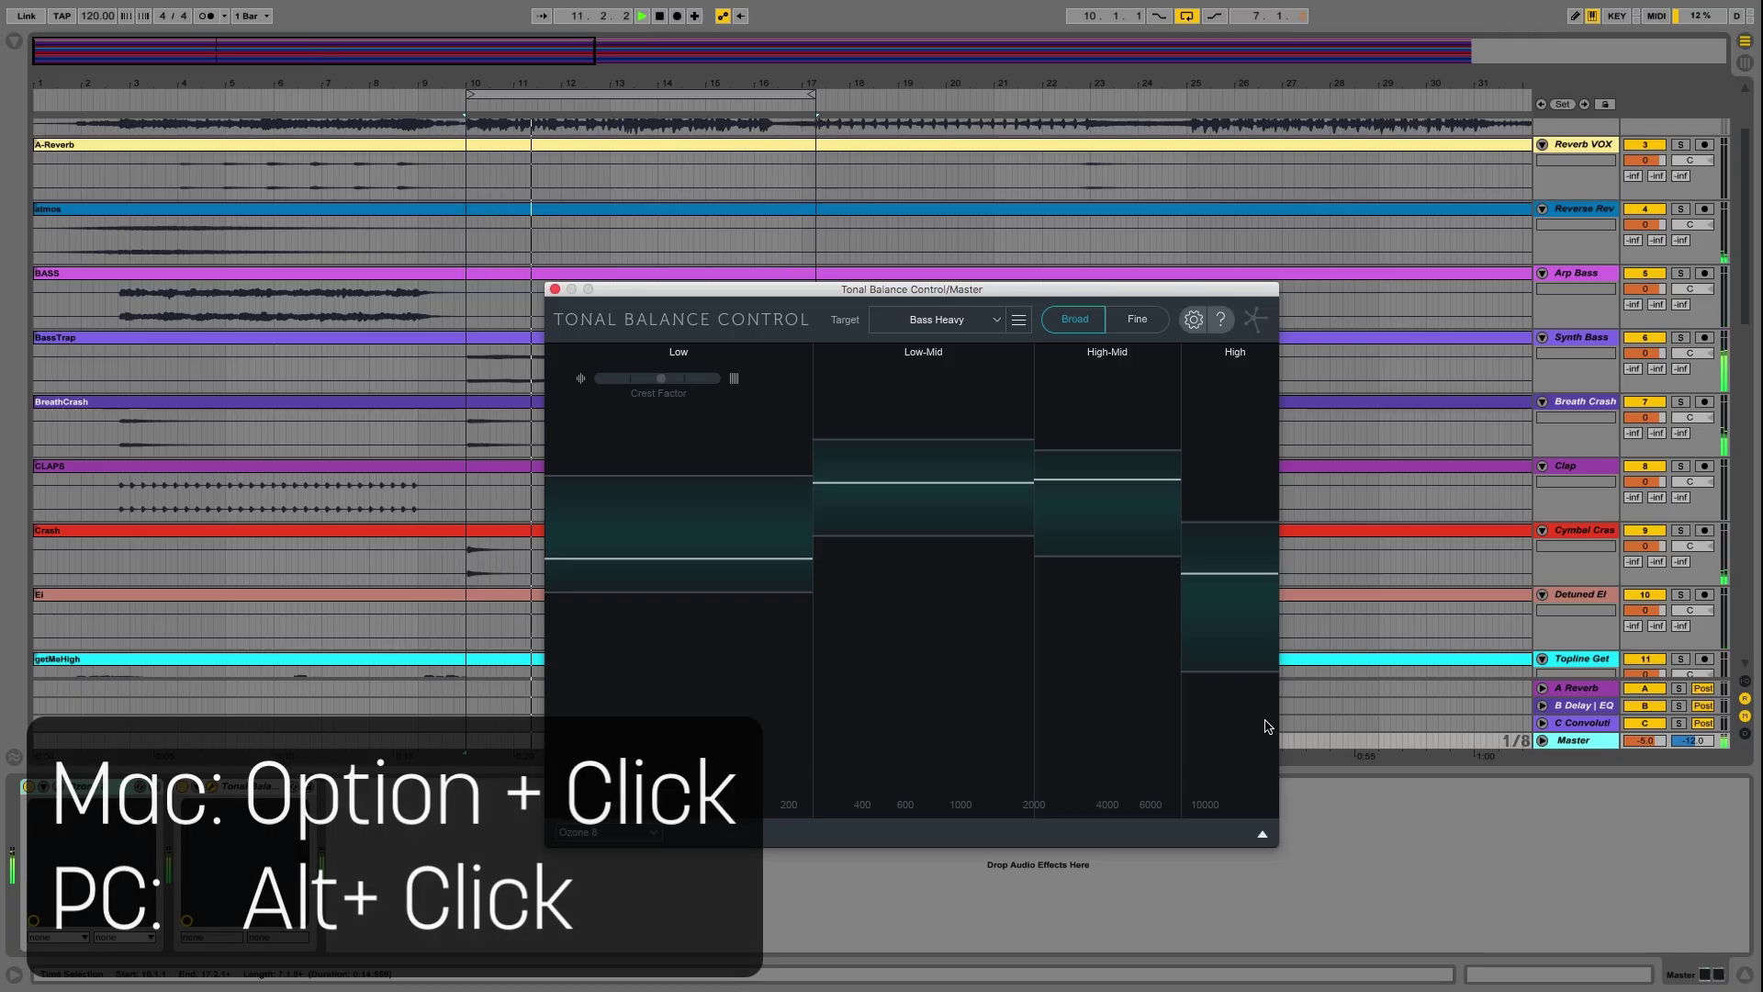
drag(1080, 473, 1141, 456)
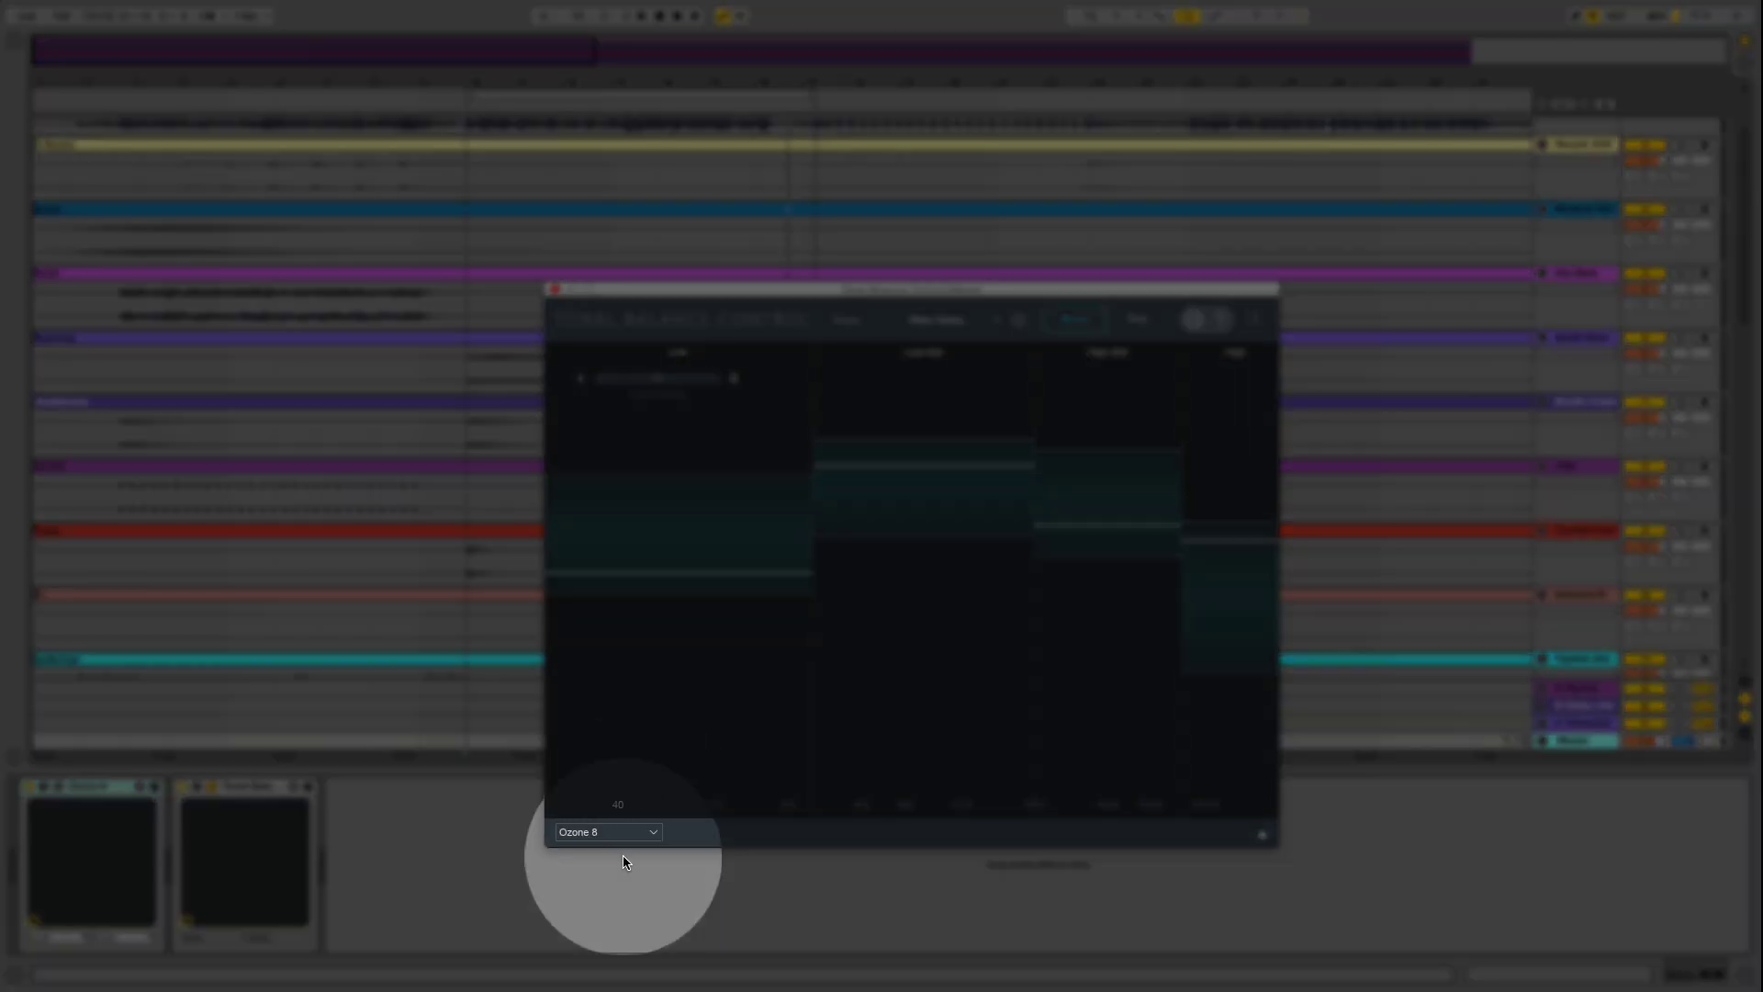
Show the High Hat EQ, play the loop, and make band 7 a -5.9 dB dynamic cut near 6709 Hz.
click(610, 831)
click(610, 869)
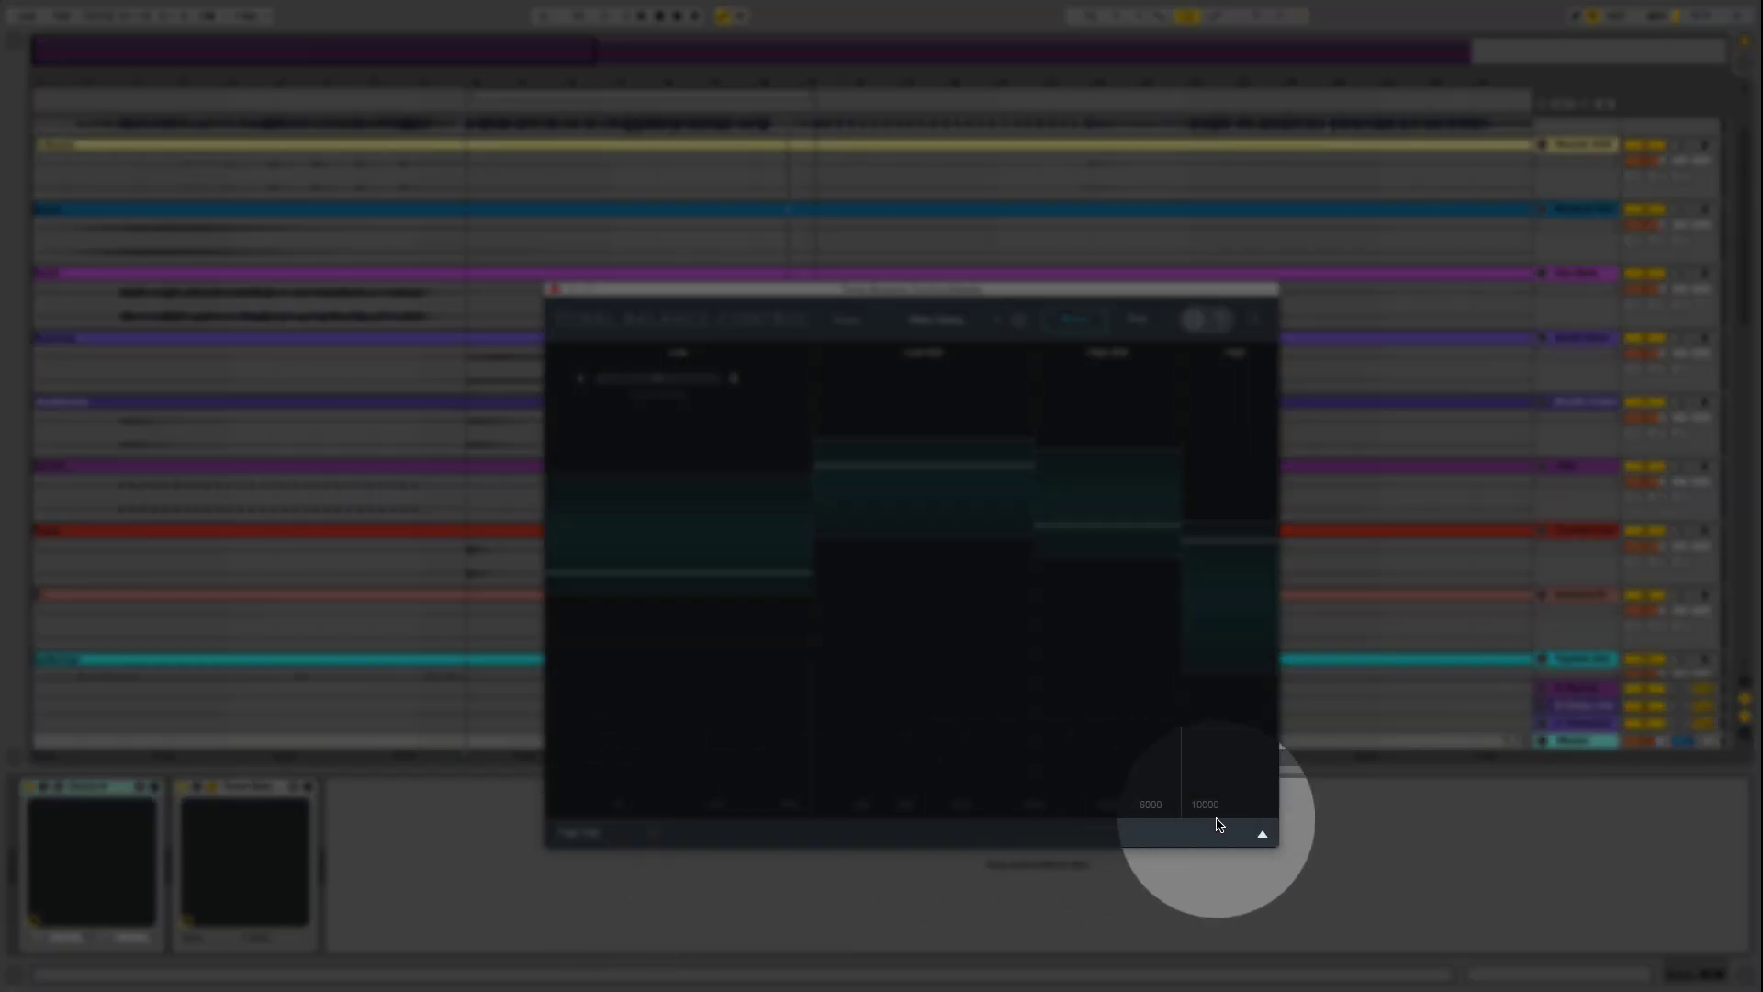
click(1262, 833)
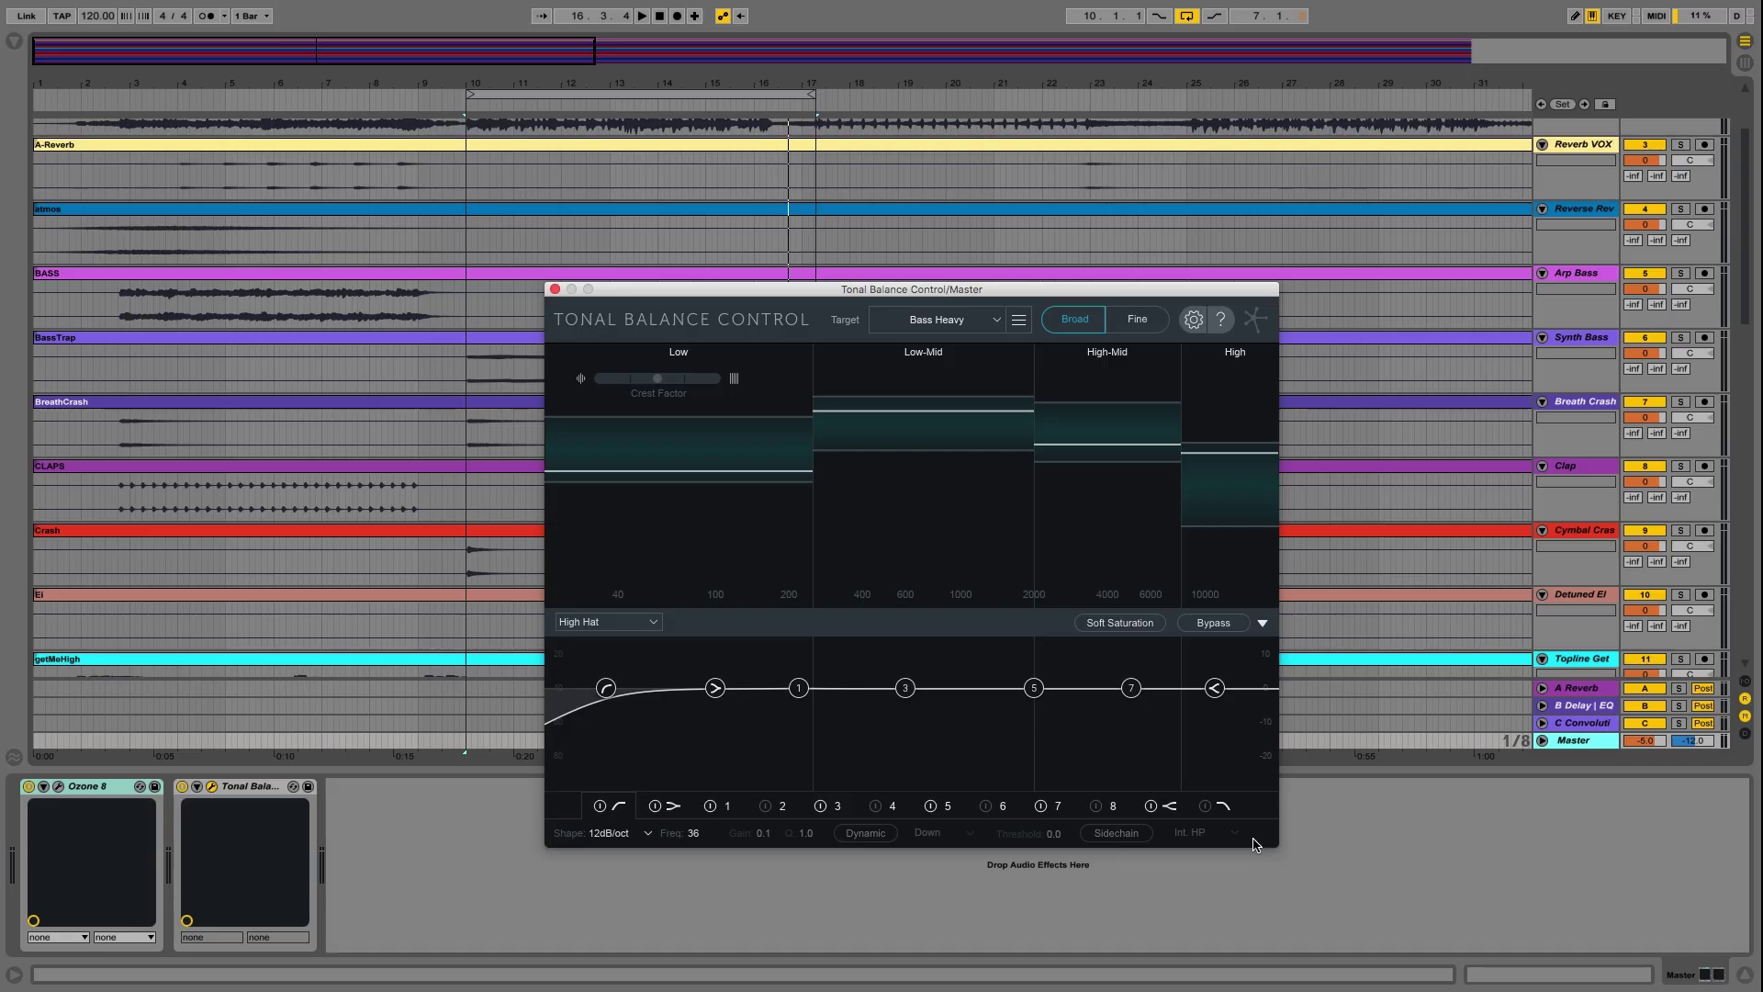
key(space)
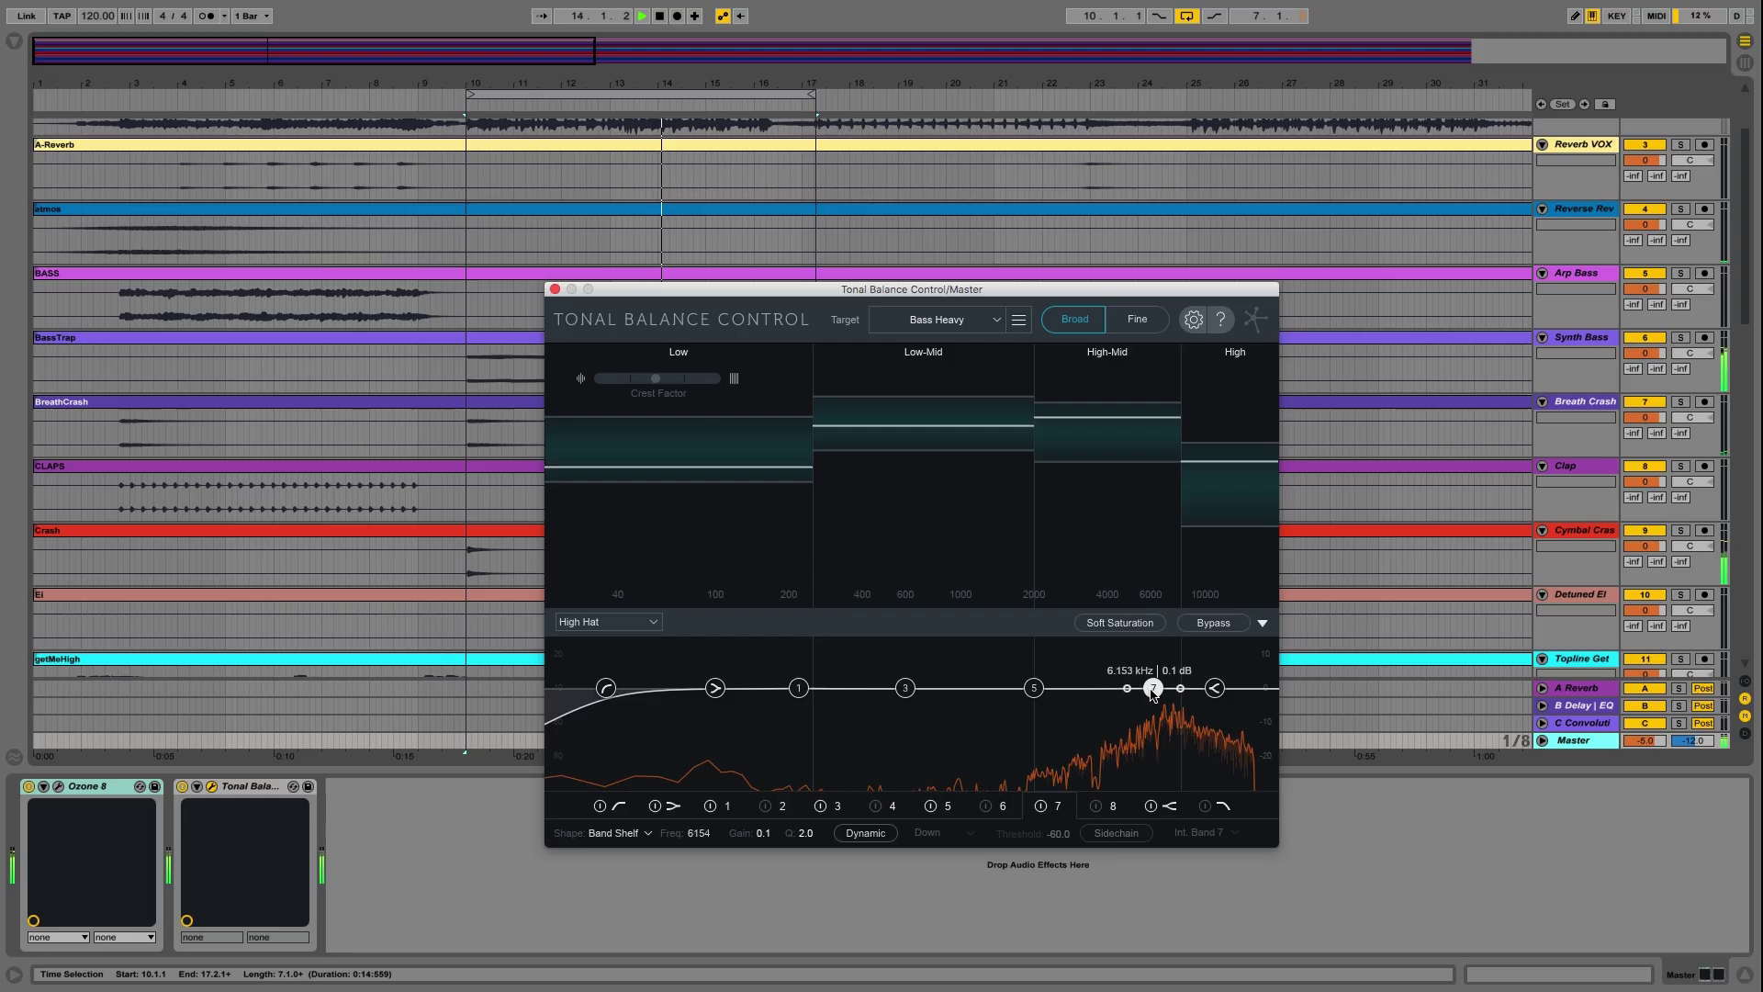
drag(1153, 694, 1161, 695)
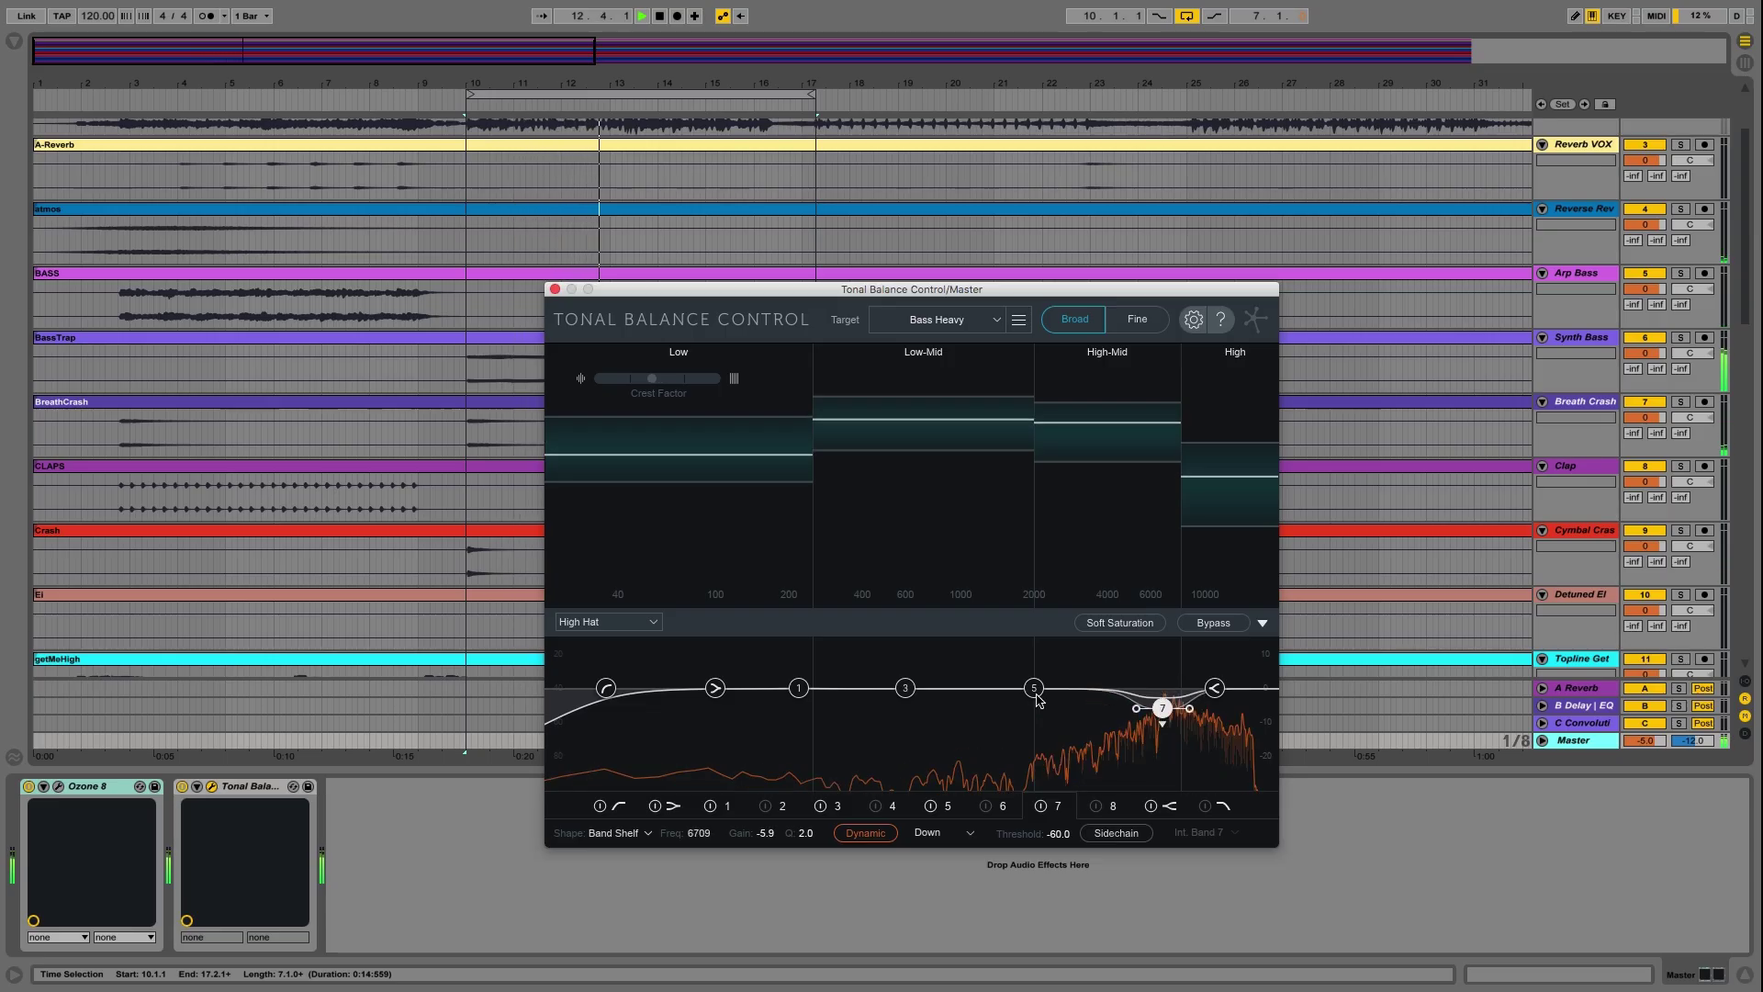
Make High Hat band 5 a dynamic cut of -7.5 dB at 3392 Hz, Q 1.0.
mouse_move(1033, 691)
mouse_down()
mouse_move(1089, 699)
mouse_move(1052, 702)
mouse_up()
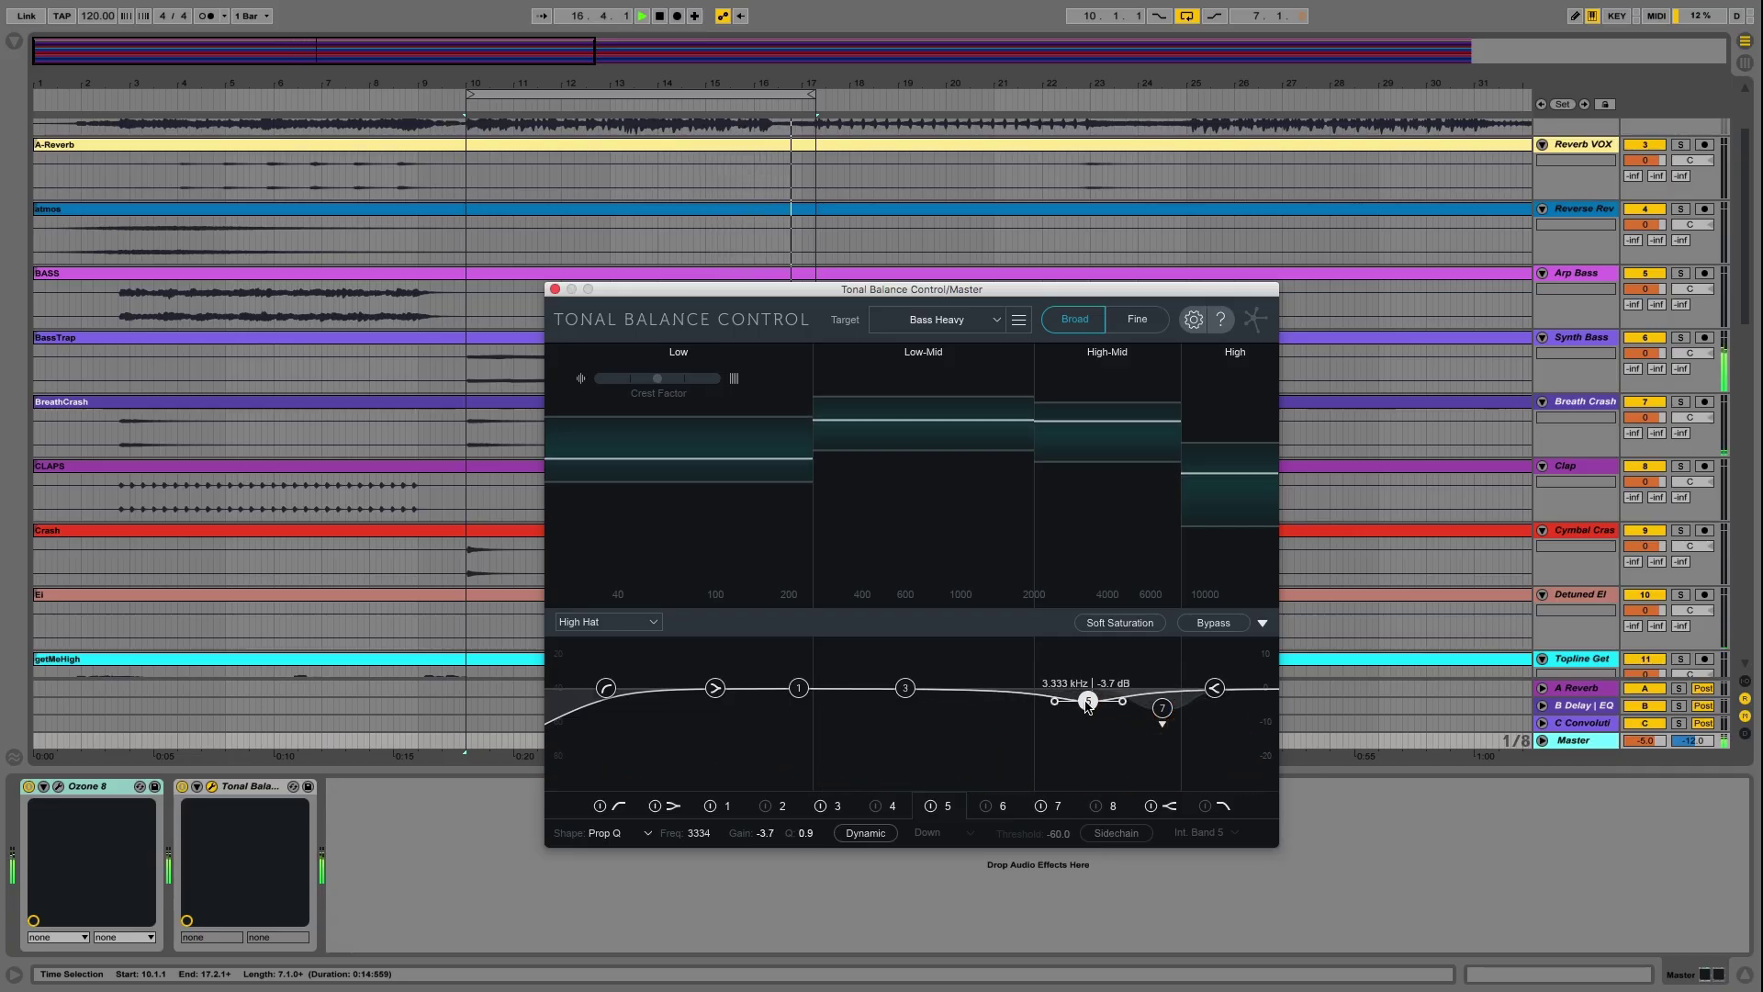
click(865, 833)
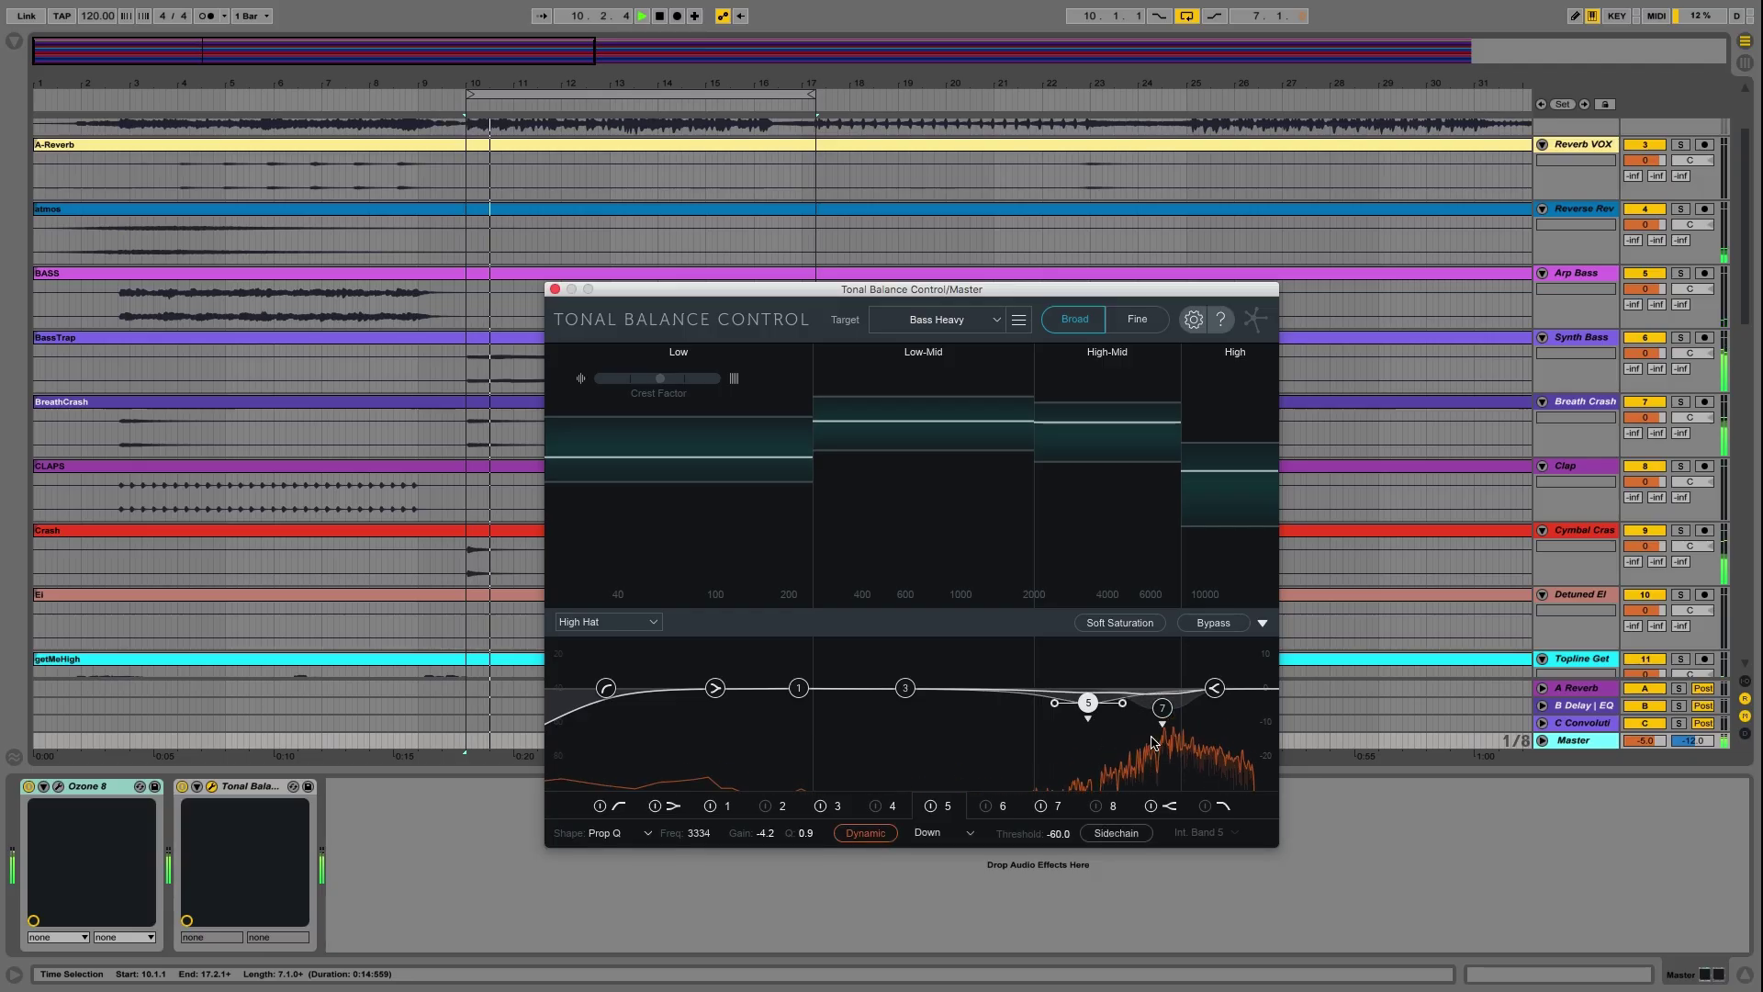
drag(1086, 712, 1089, 721)
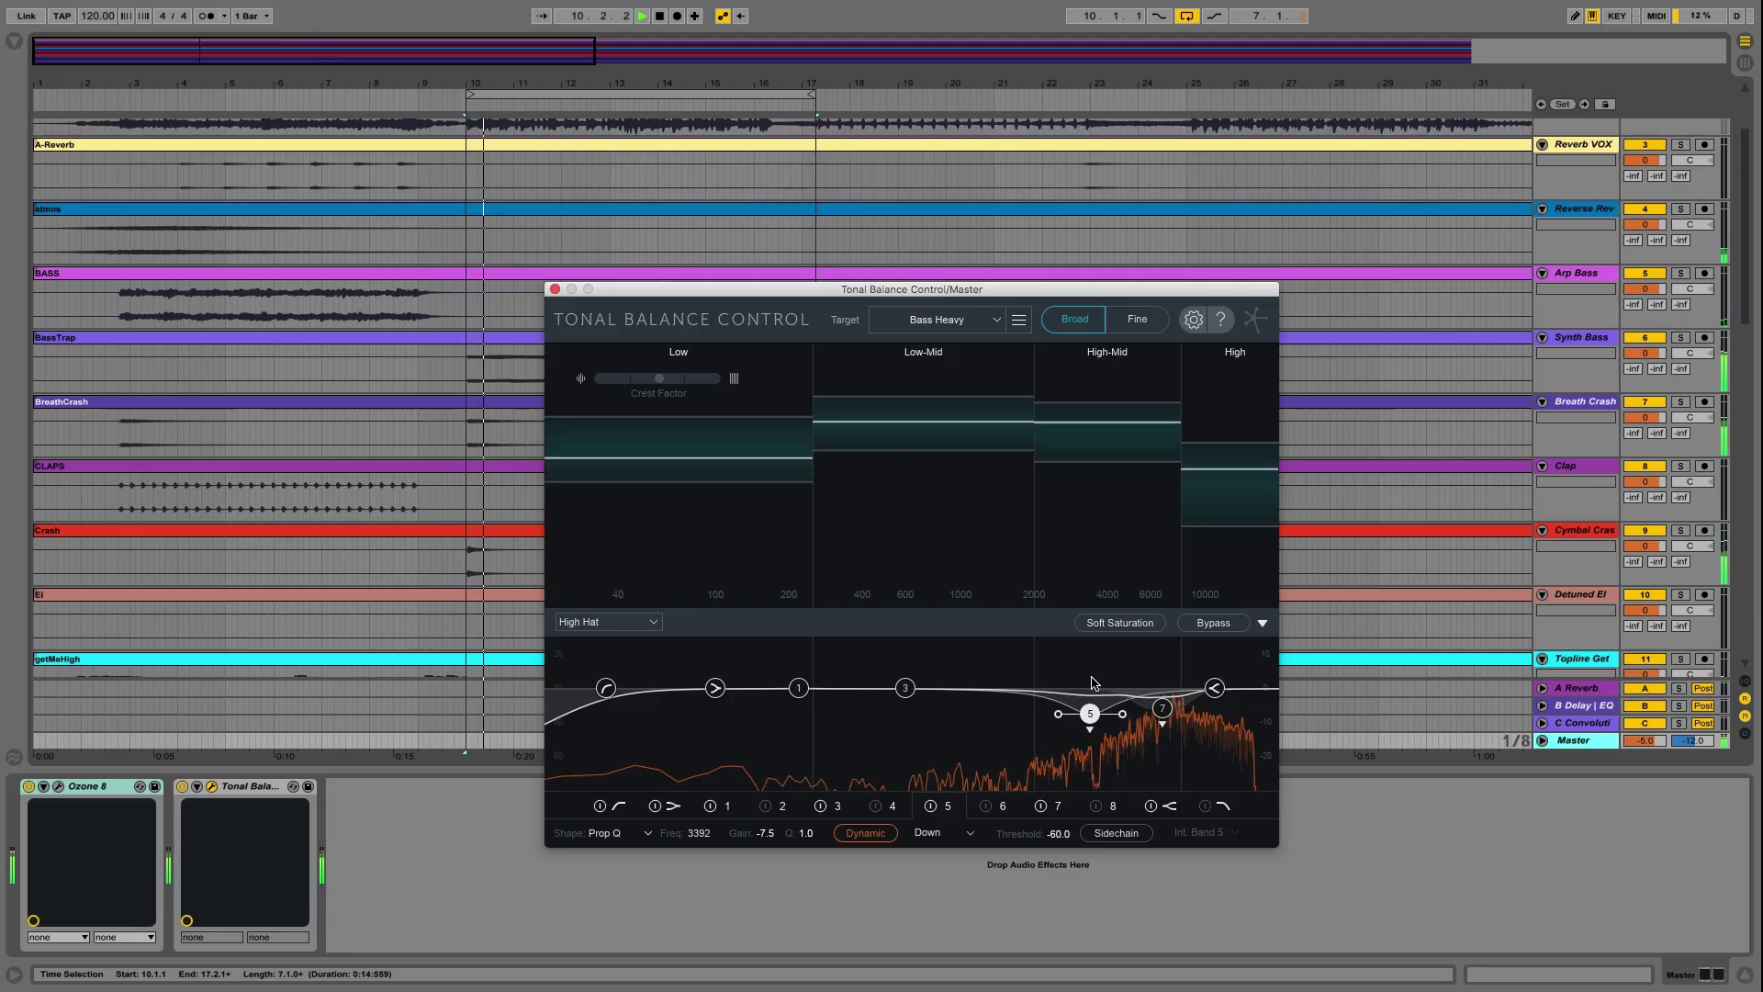
Set the High Hat high-pass to 48dB/oct and raise its cutoff to about 1559 Hz.
click(605, 690)
right_click(605, 690)
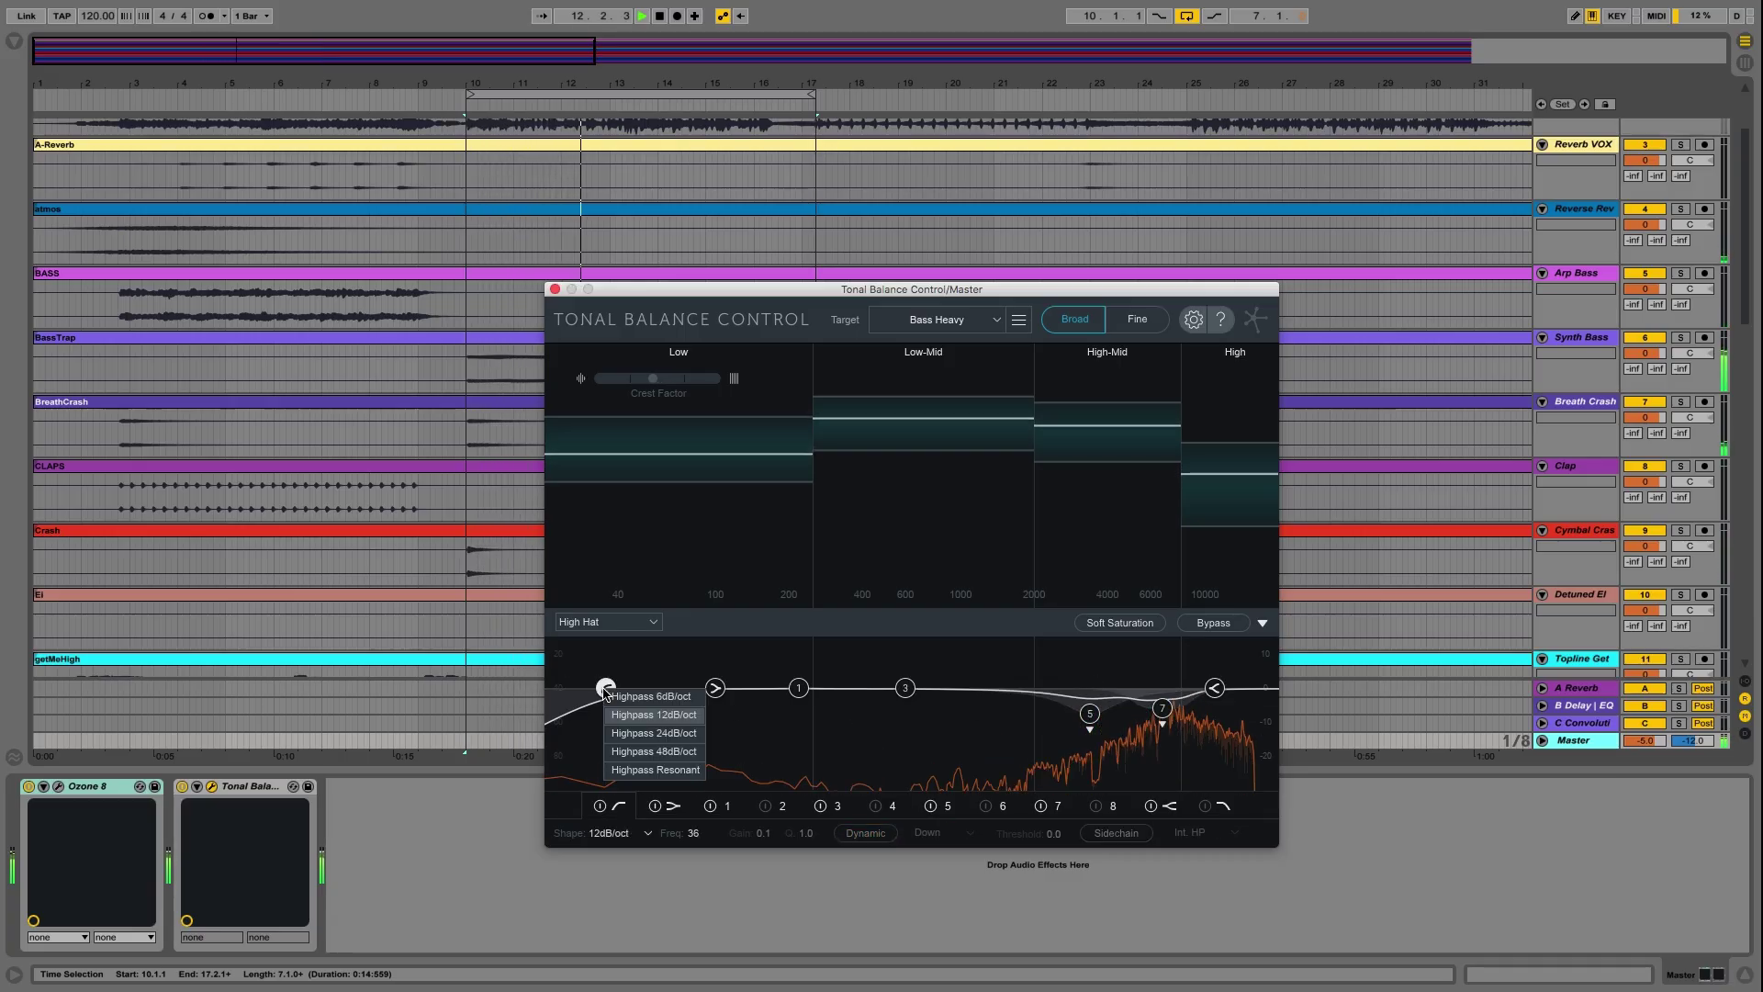
click(629, 751)
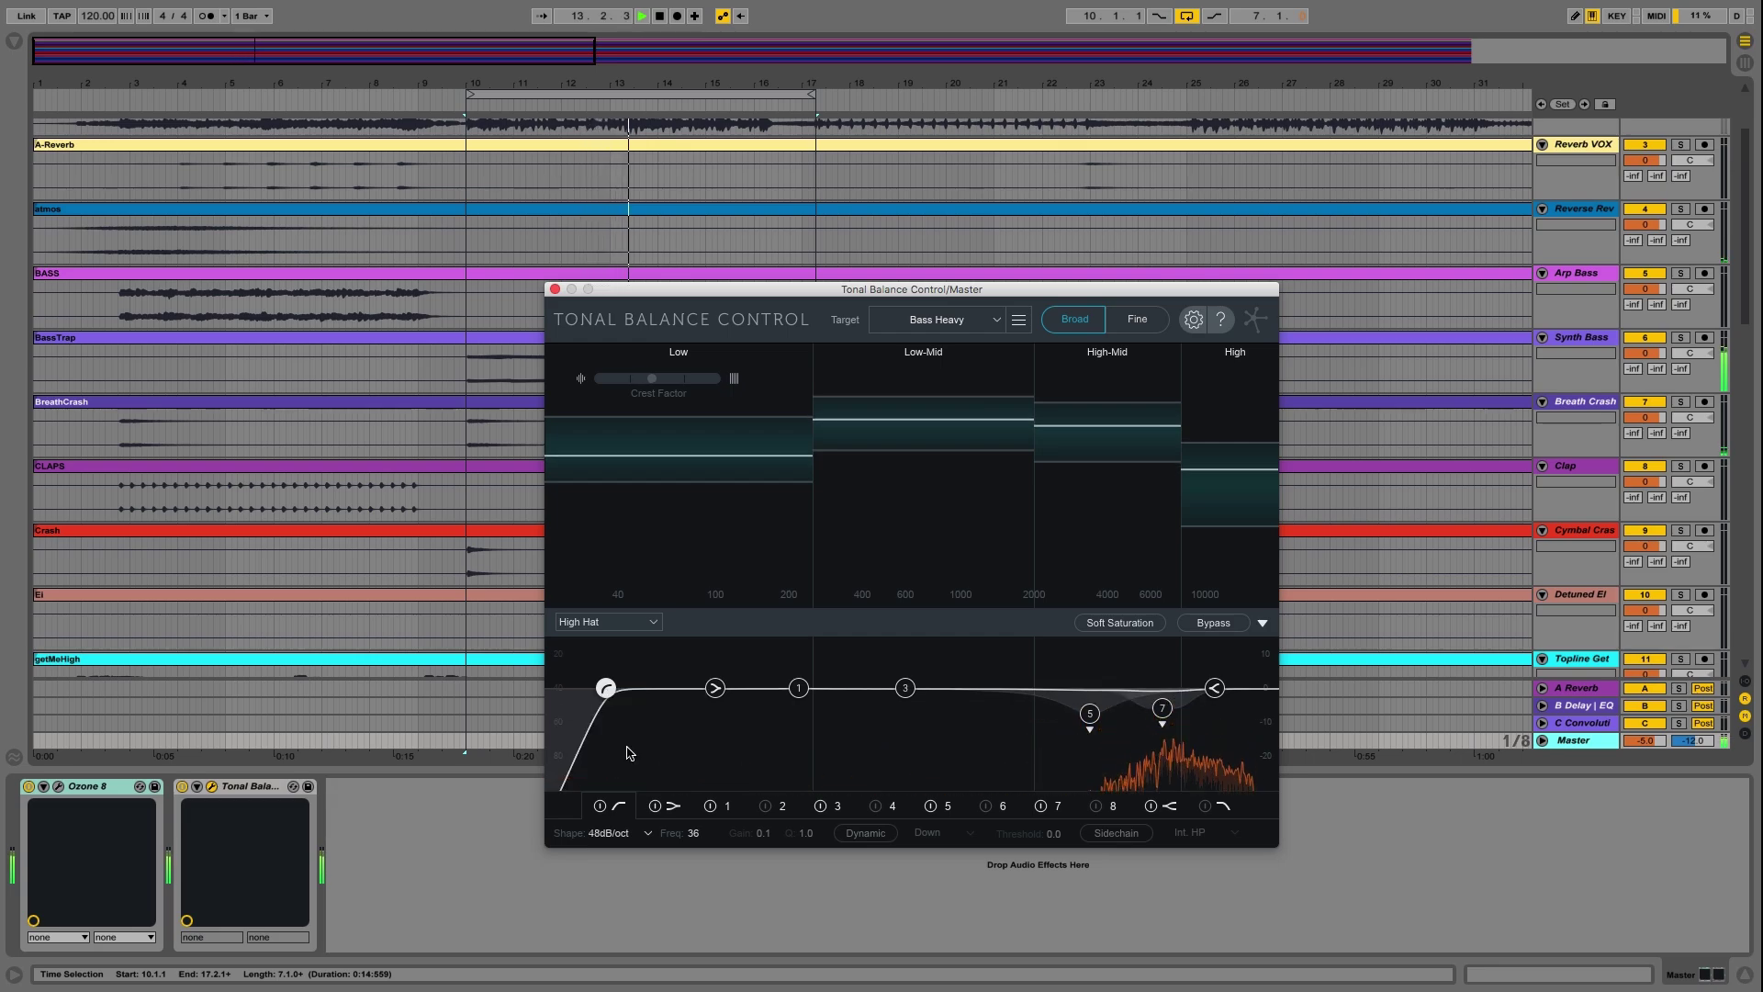
drag(602, 691, 1001, 699)
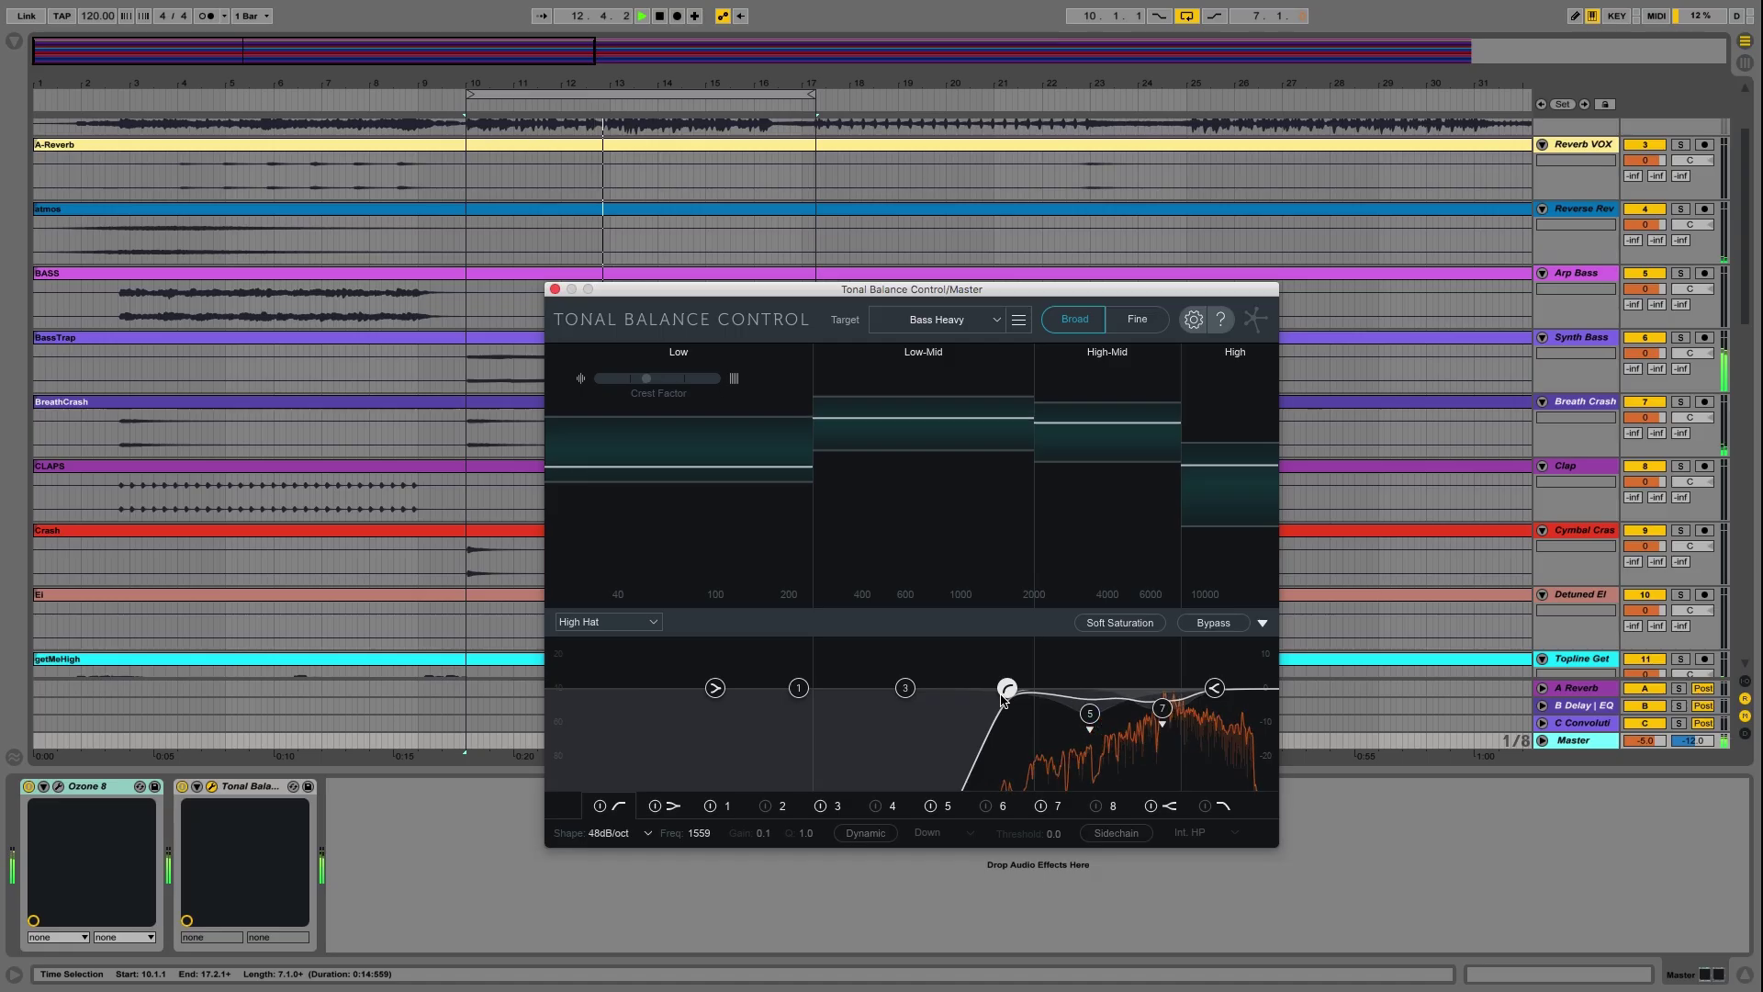
click(1163, 711)
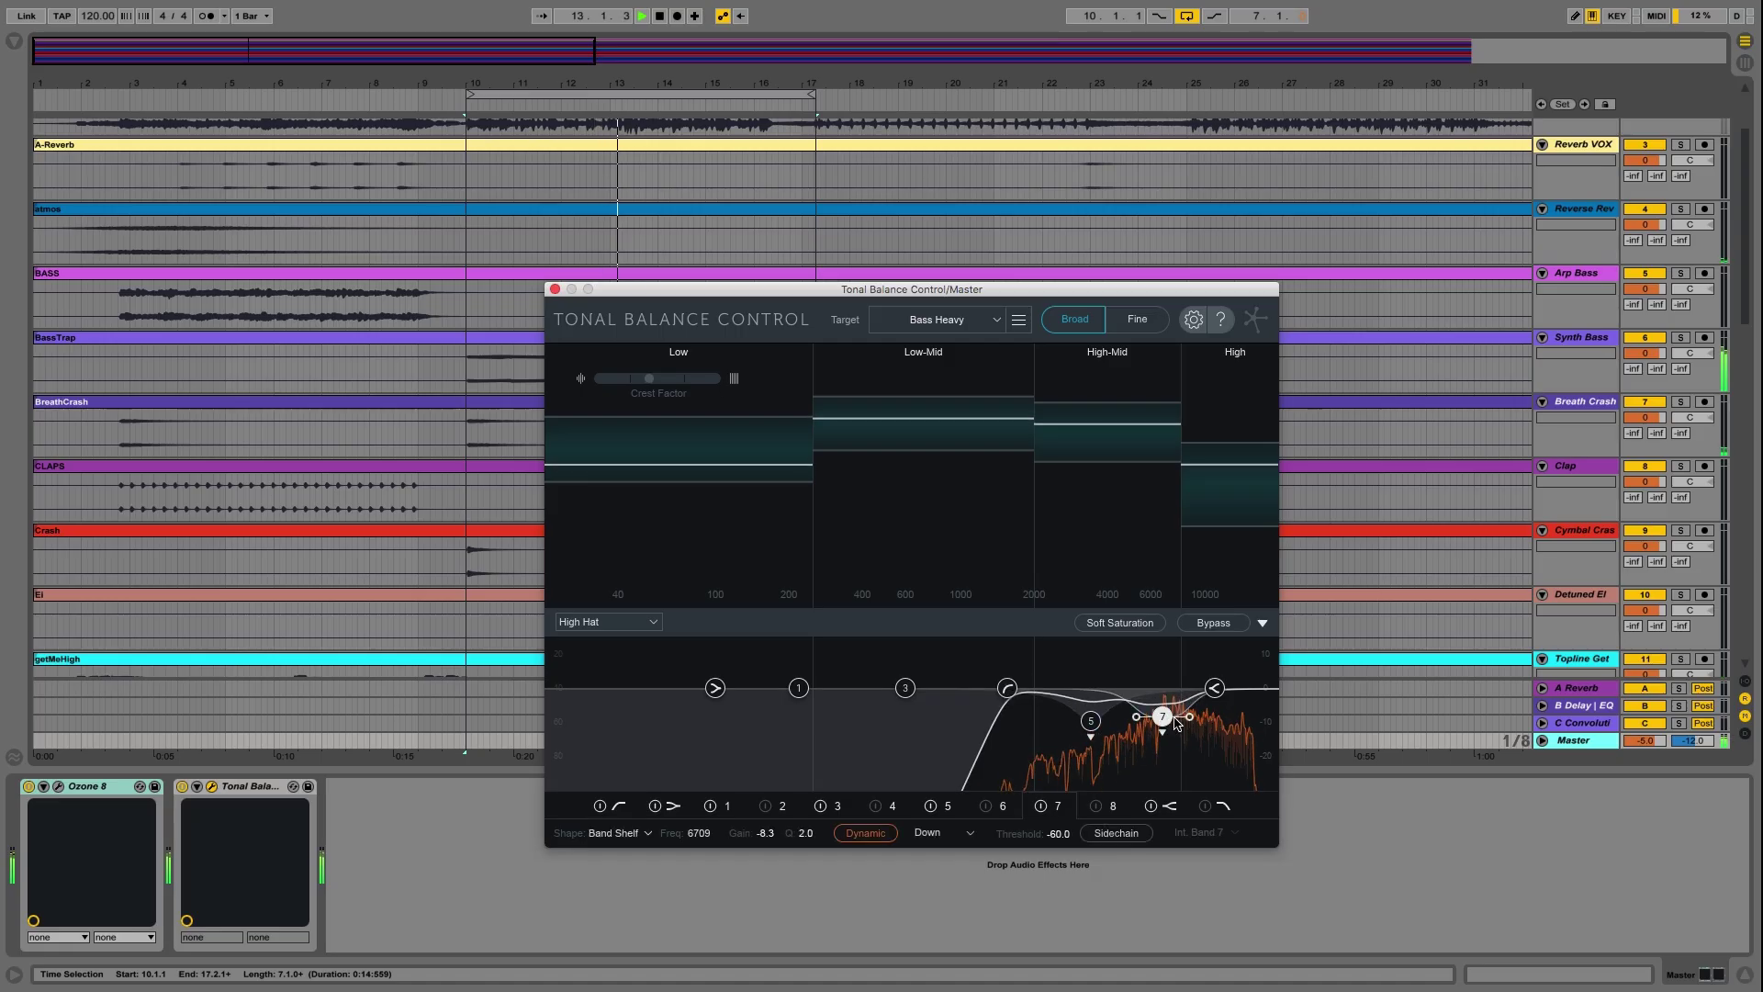
Collapse the High Hat EQ section so the four Bass Heavy band ranges fill the window.
click(1262, 623)
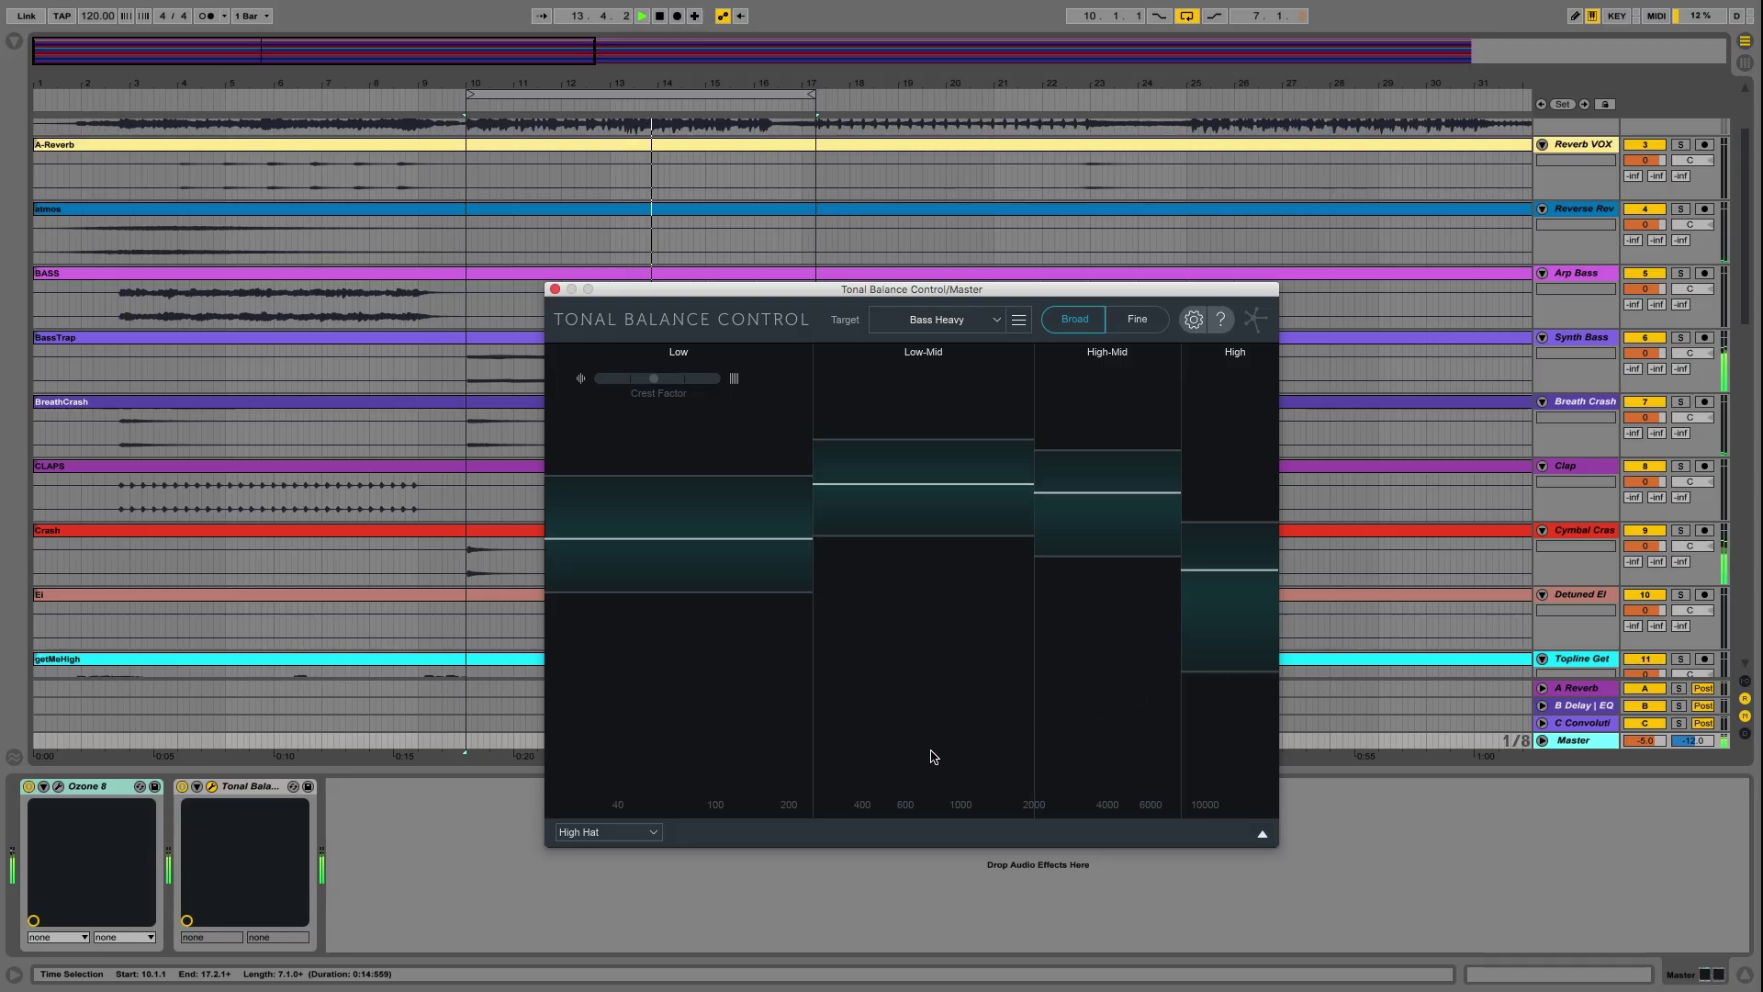
Link the Ozone 8 EQ in place of High Hat, briefly showing then hiding its bands.
click(574, 831)
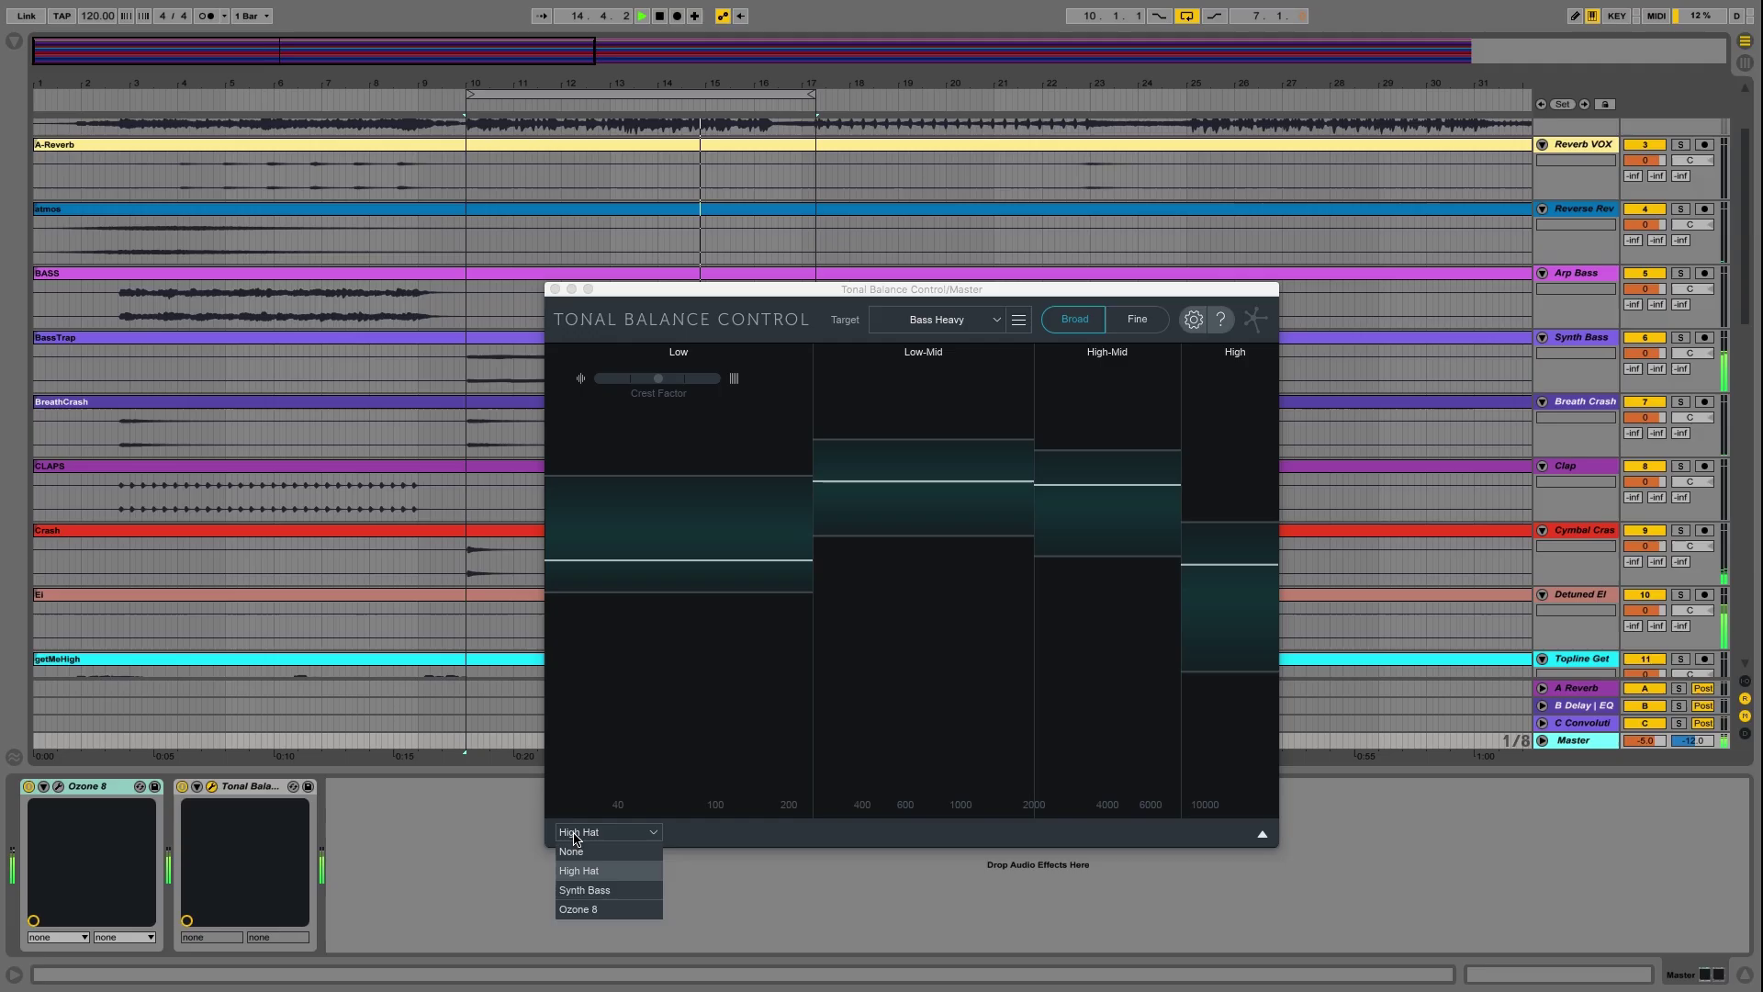
click(576, 908)
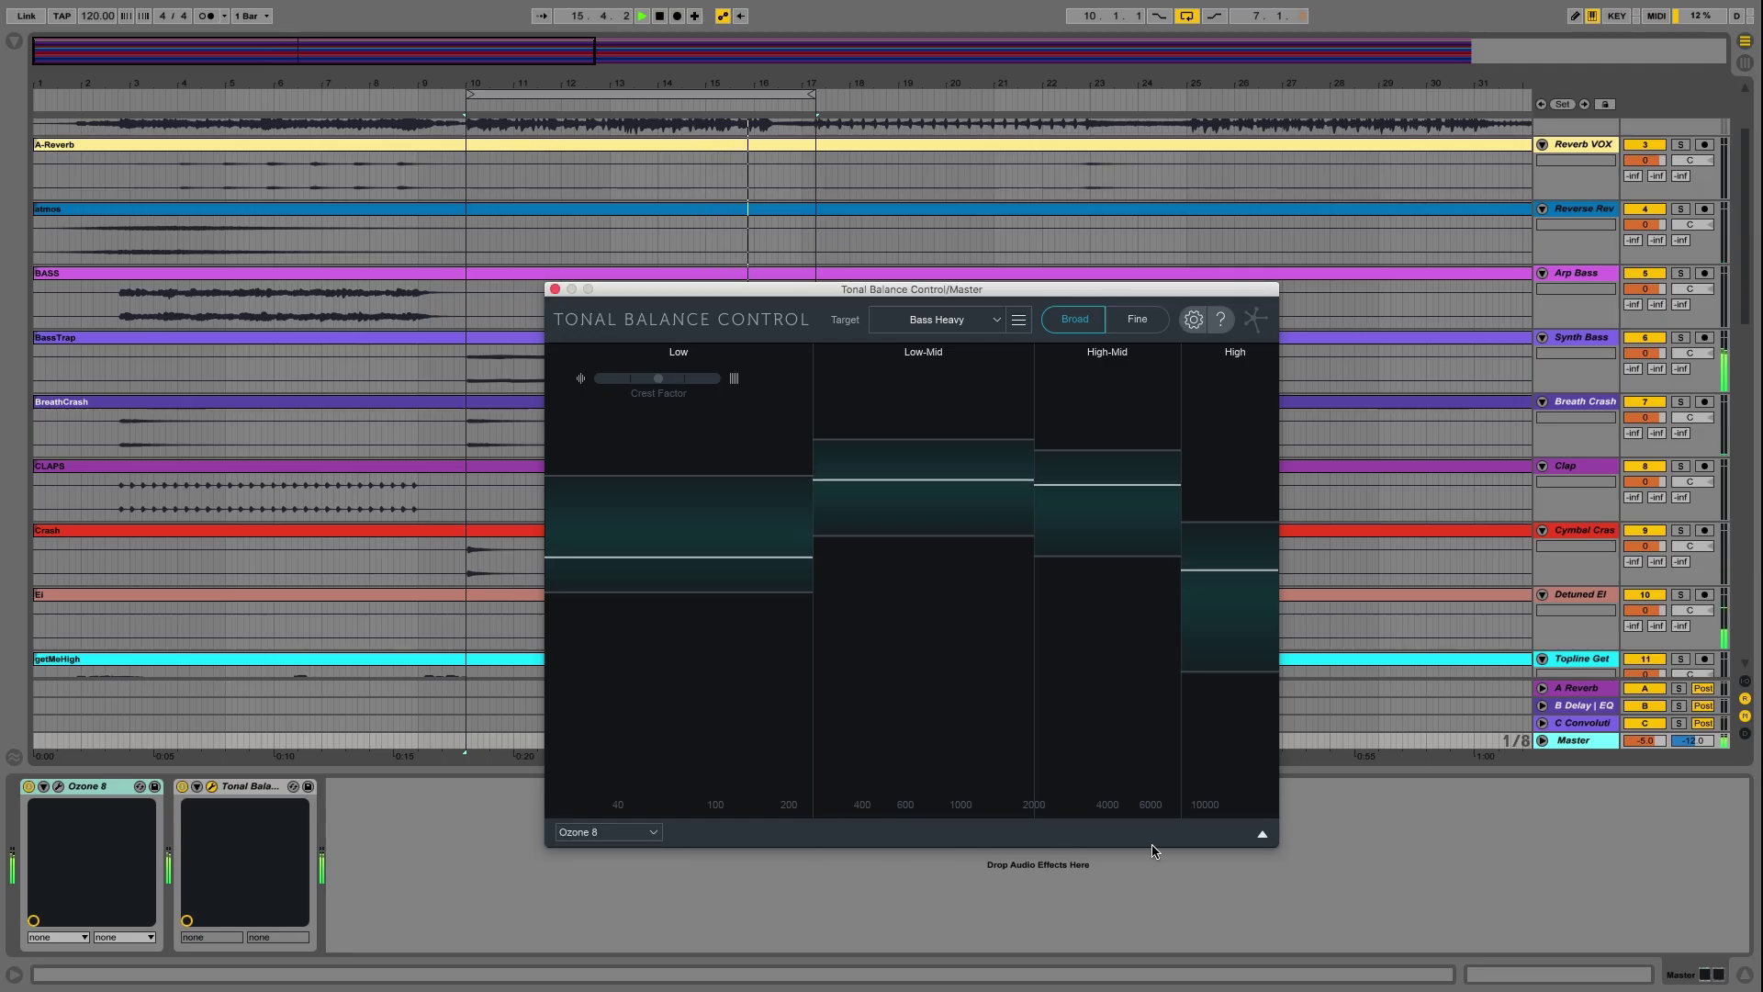
click(1262, 834)
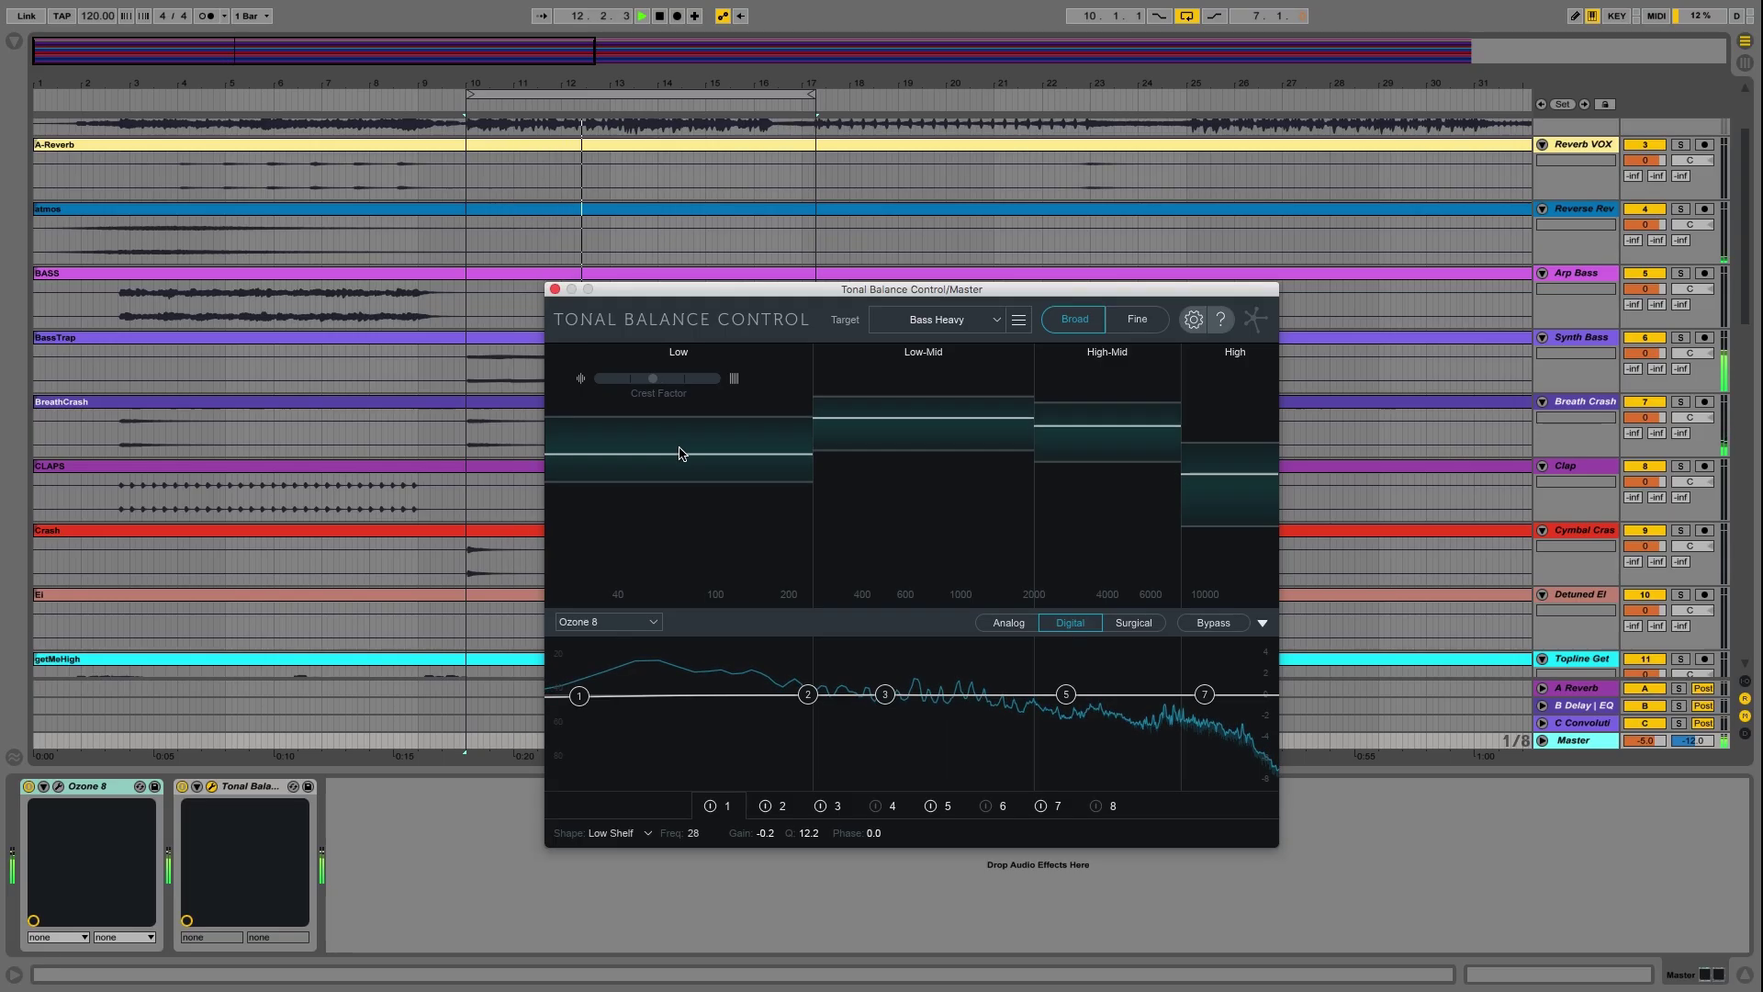
click(1261, 623)
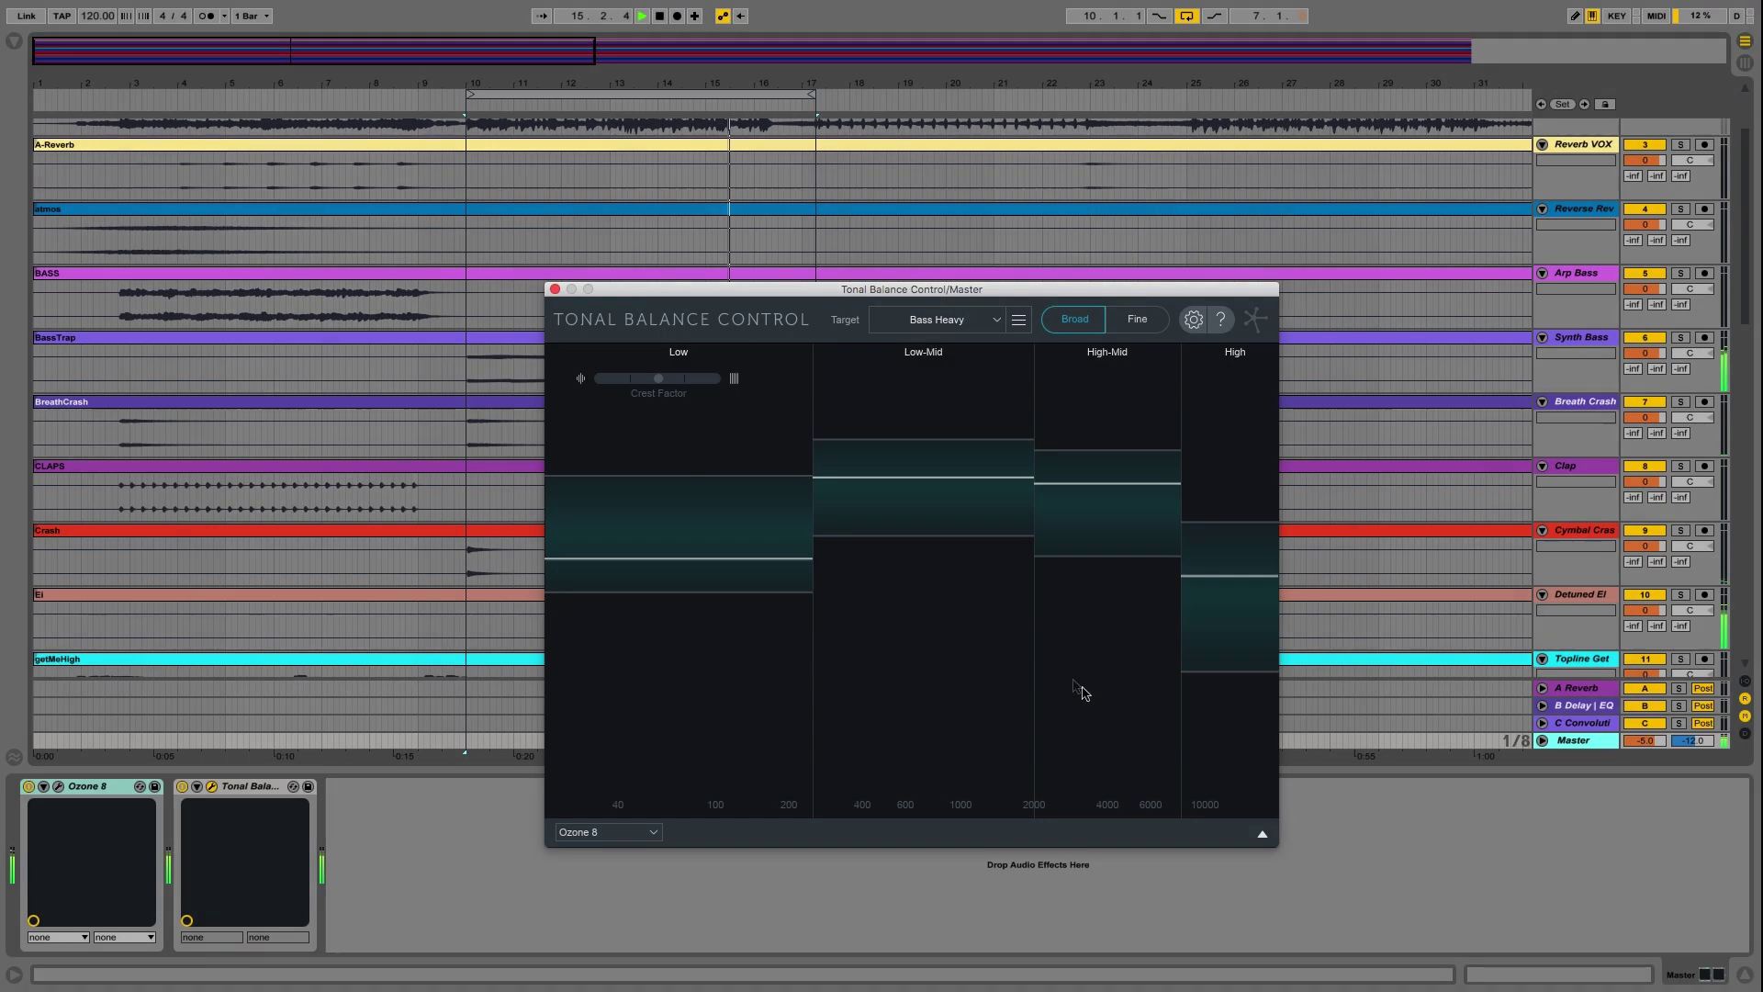
Boost Ozone 8 band 2 by 2.9 dB at 65 Hz with Q 0.20, shift band 3 lower, and stop playback.
click(1261, 832)
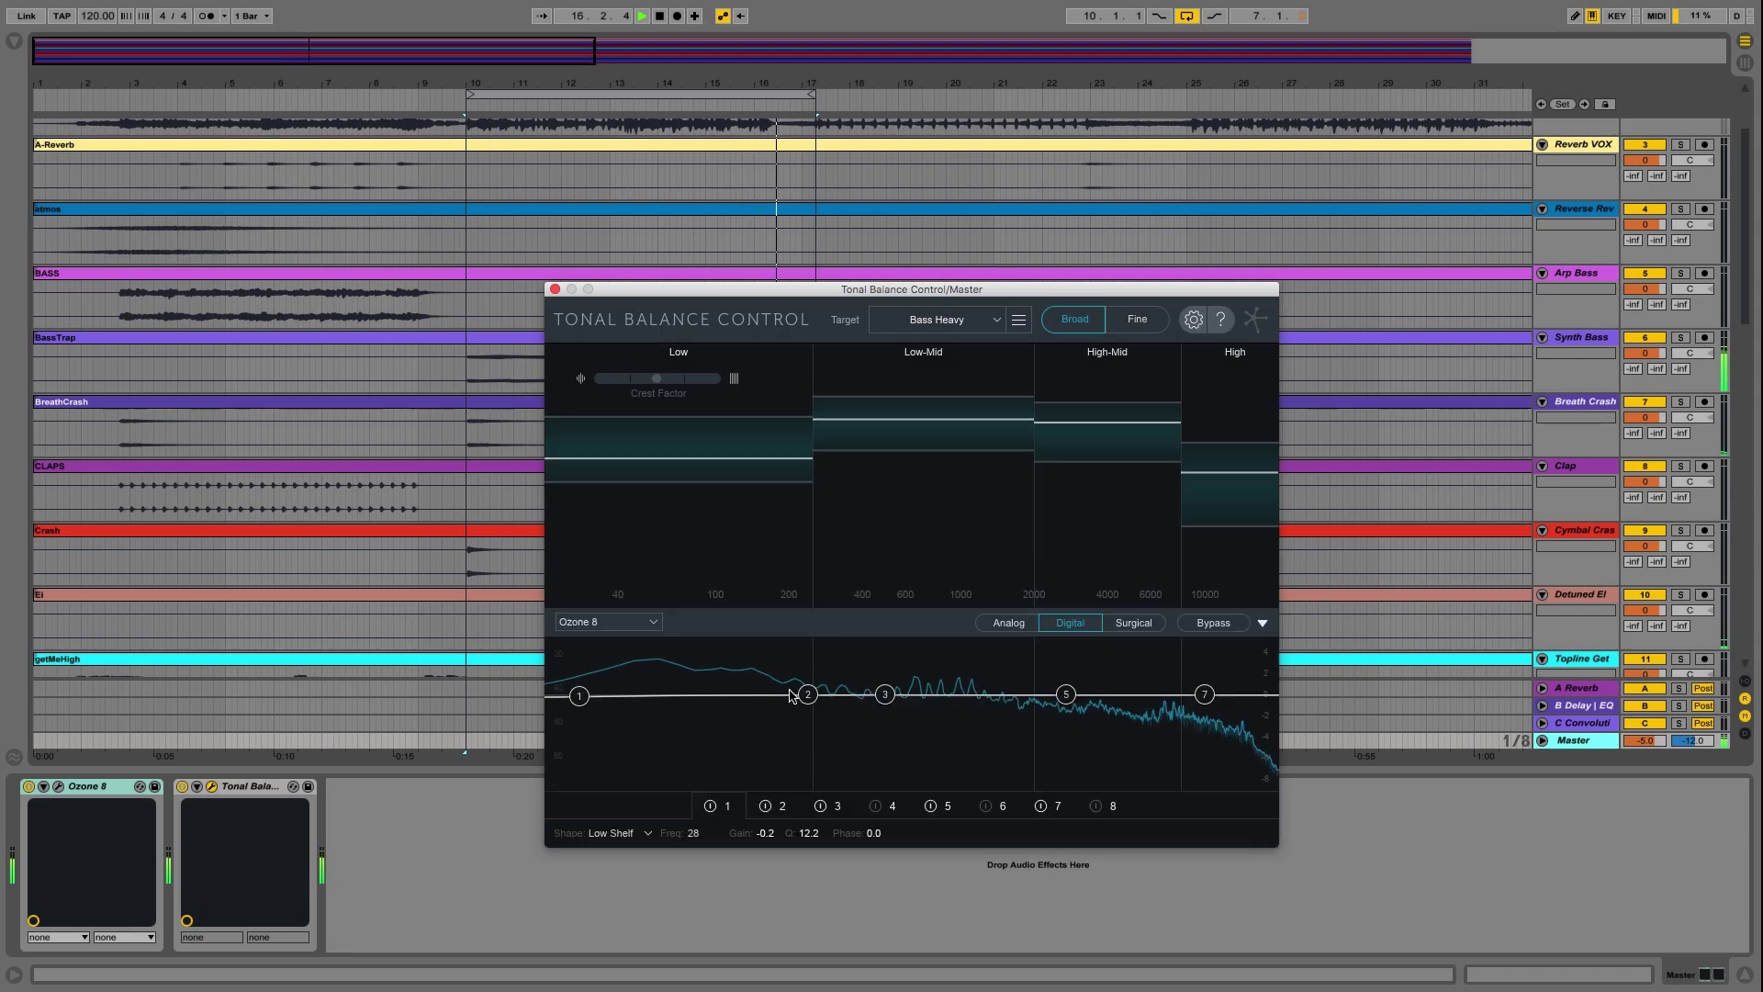
drag(813, 701, 731, 679)
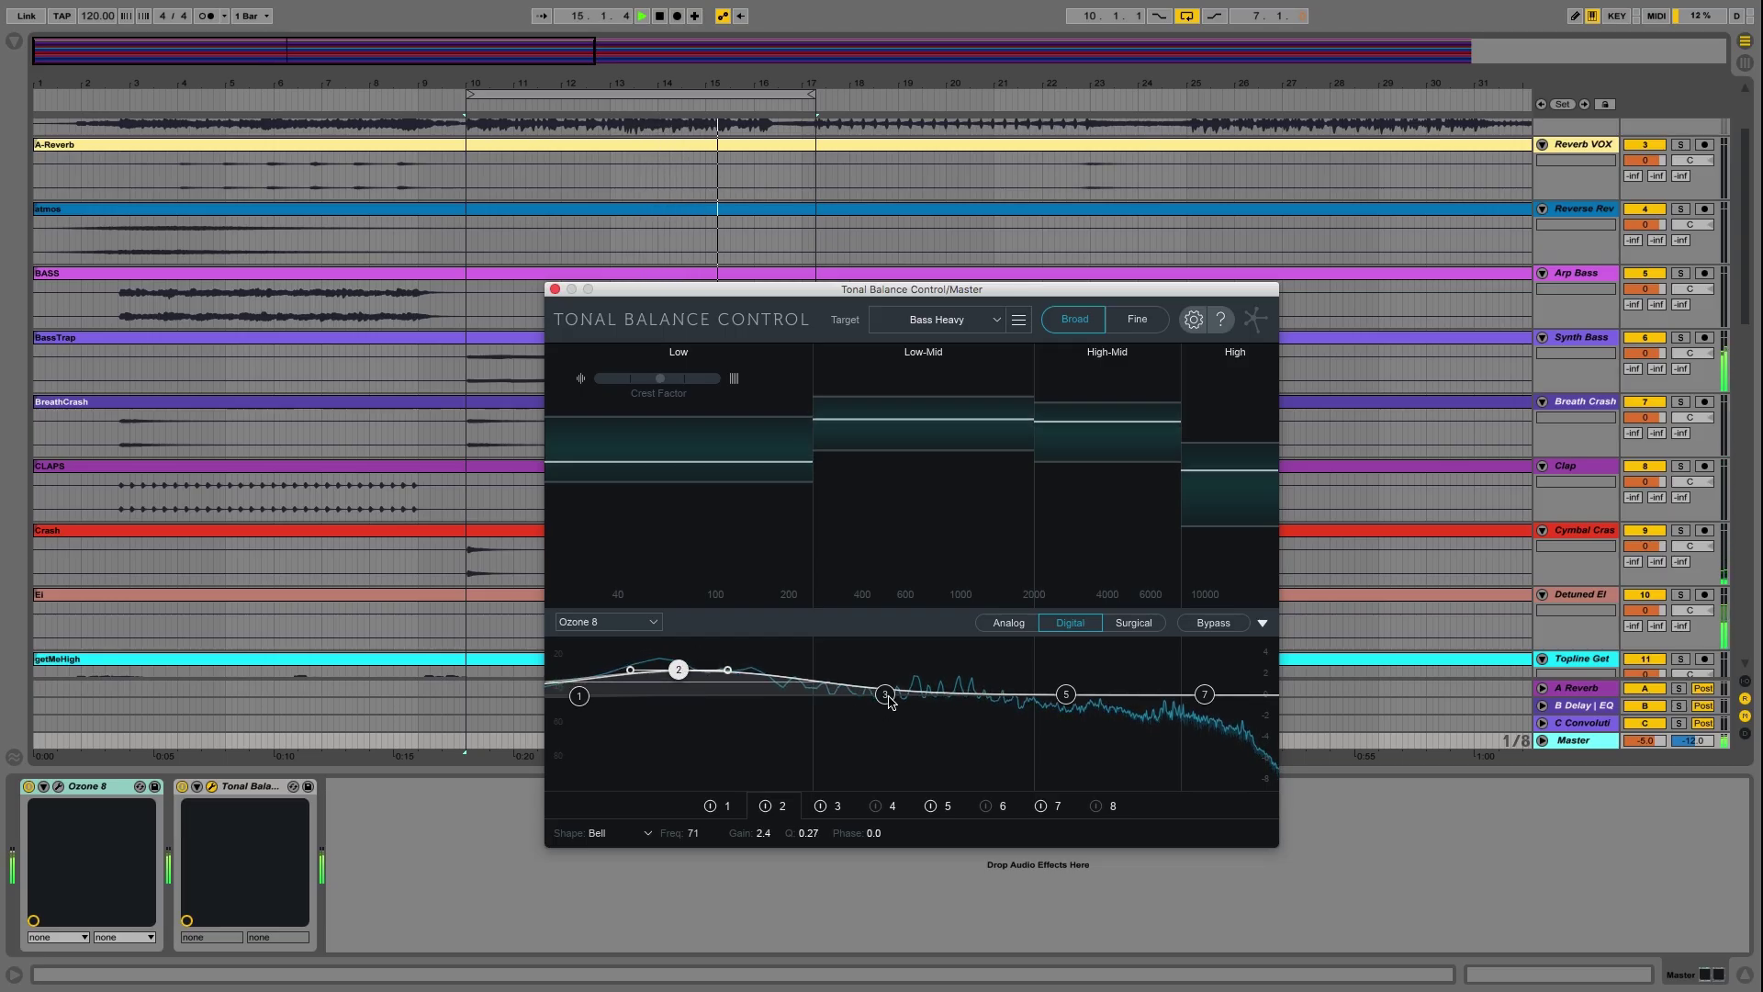
drag(884, 696, 856, 697)
key(space)
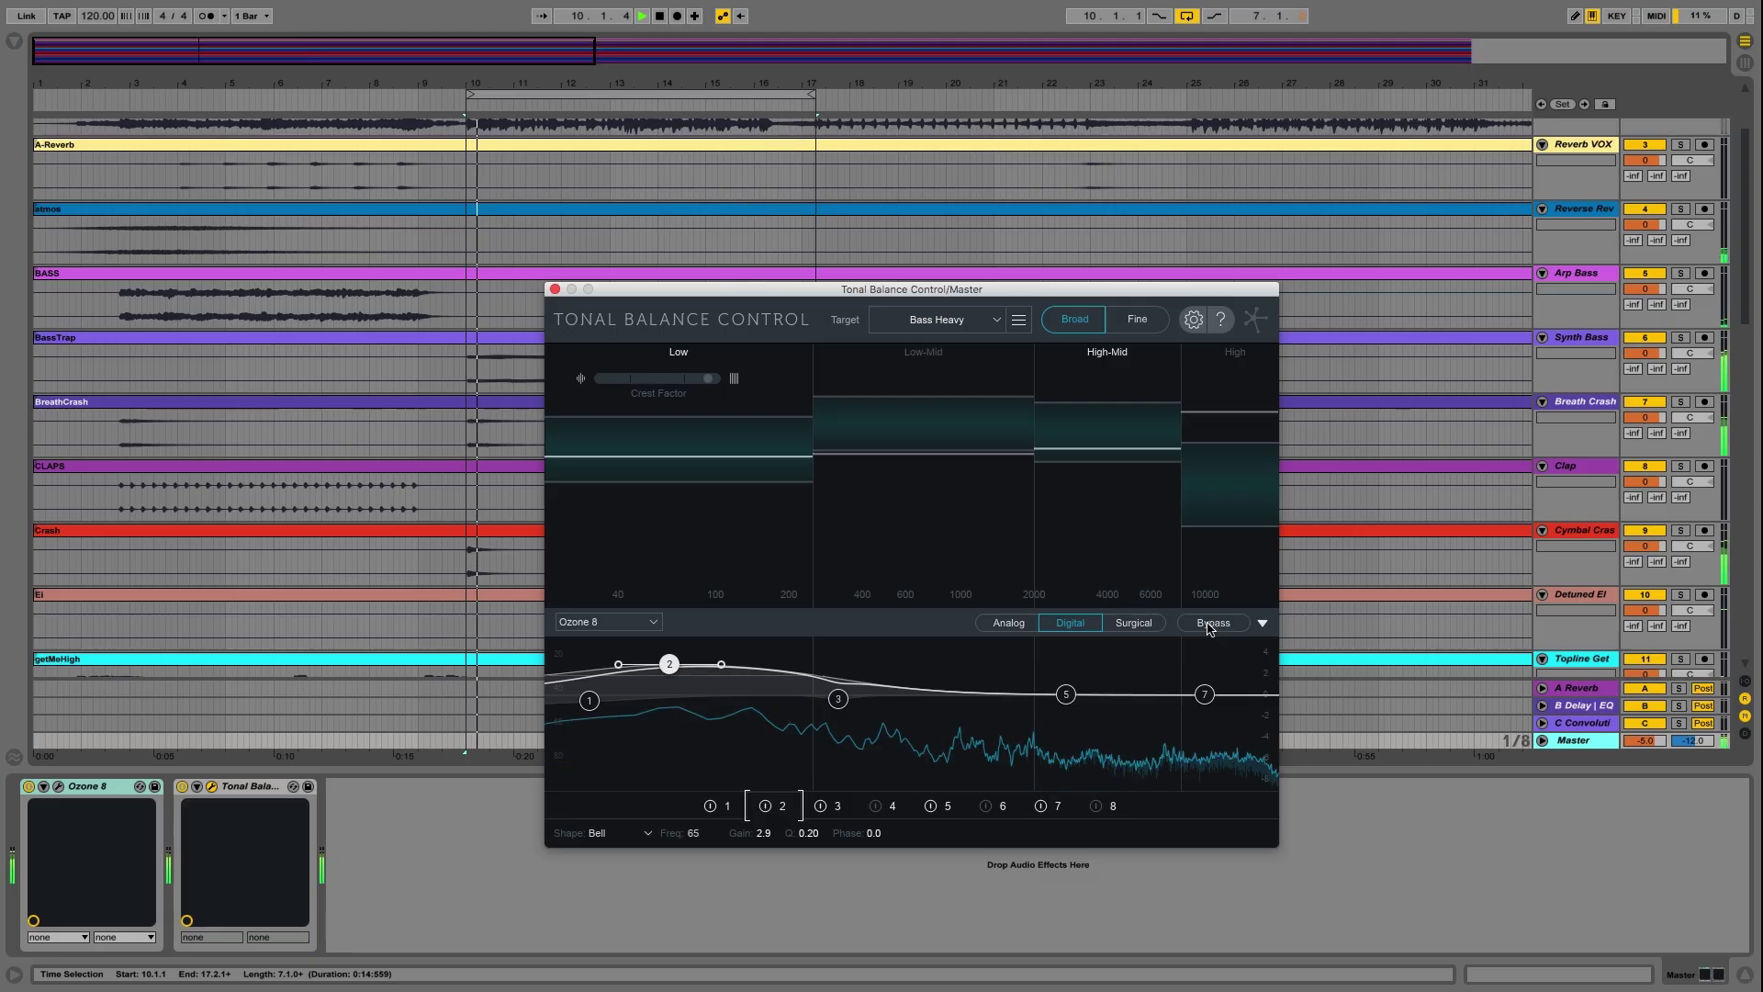
Toggle the Ozone 8 EQ bypass off and back on, then collapse the EQ panel.
click(1212, 624)
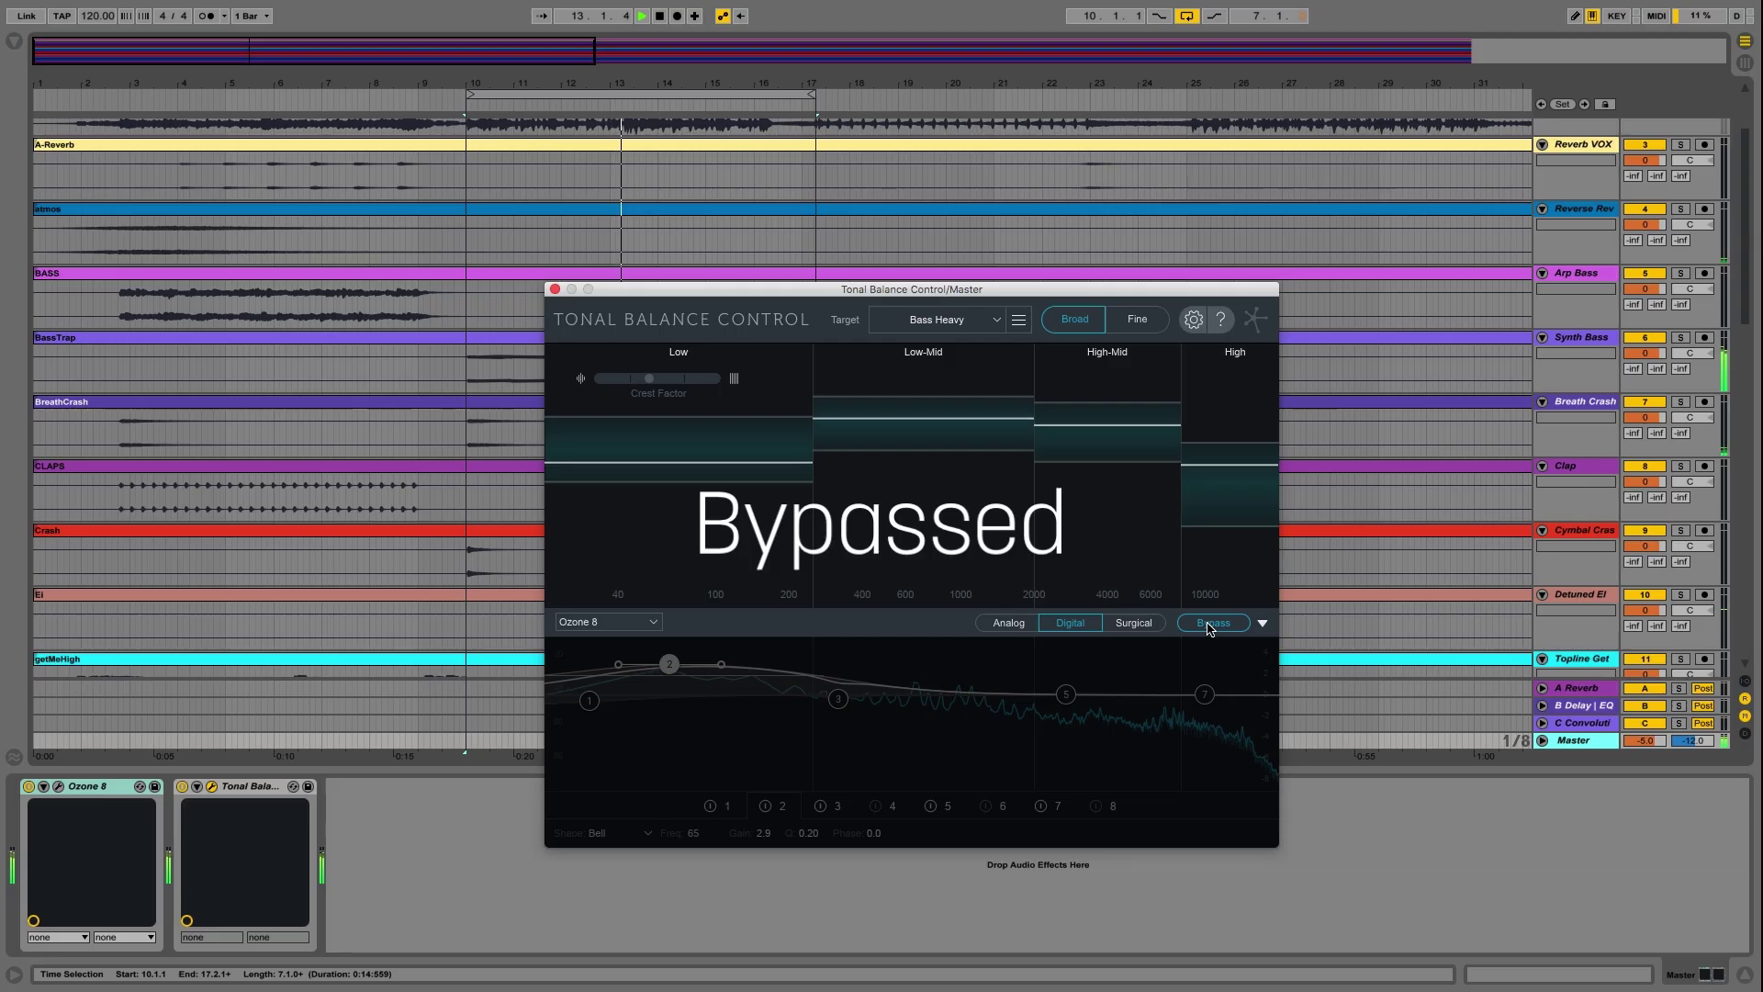
click(1209, 624)
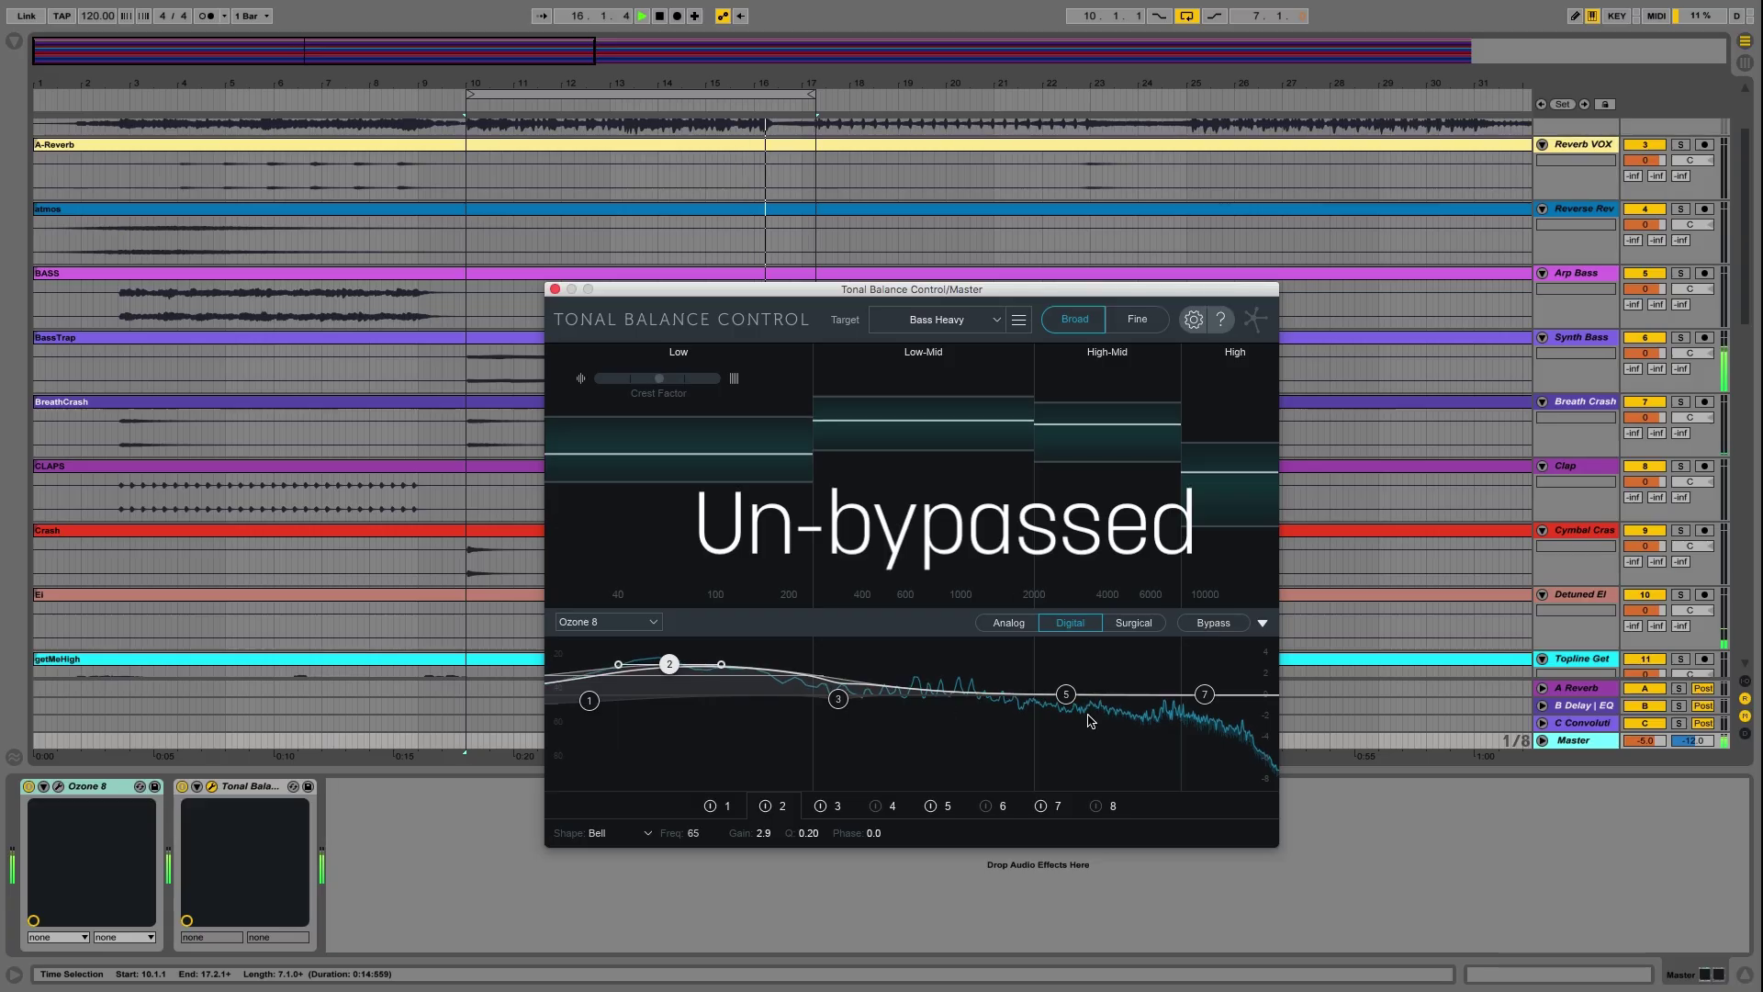
click(1263, 626)
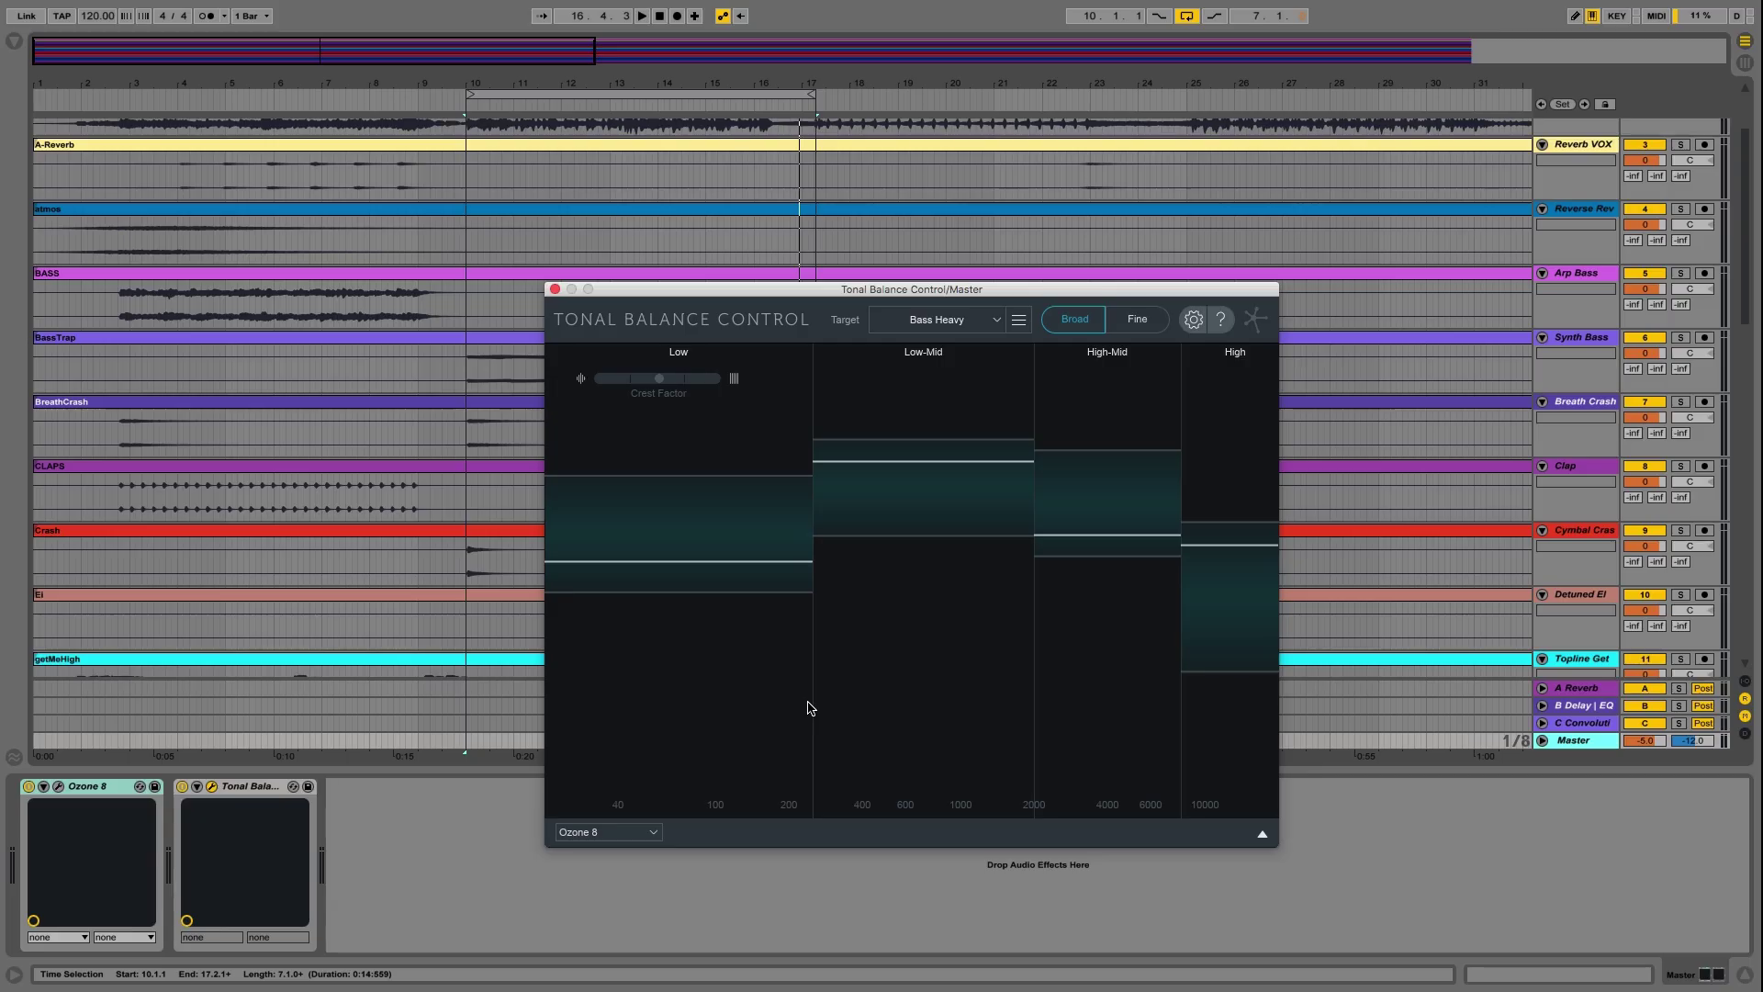
Select the High Hat track and inspect band 7's dynamic shelf cut in its Neutron 2 EQ.
scroll(1580, 294, down, 5)
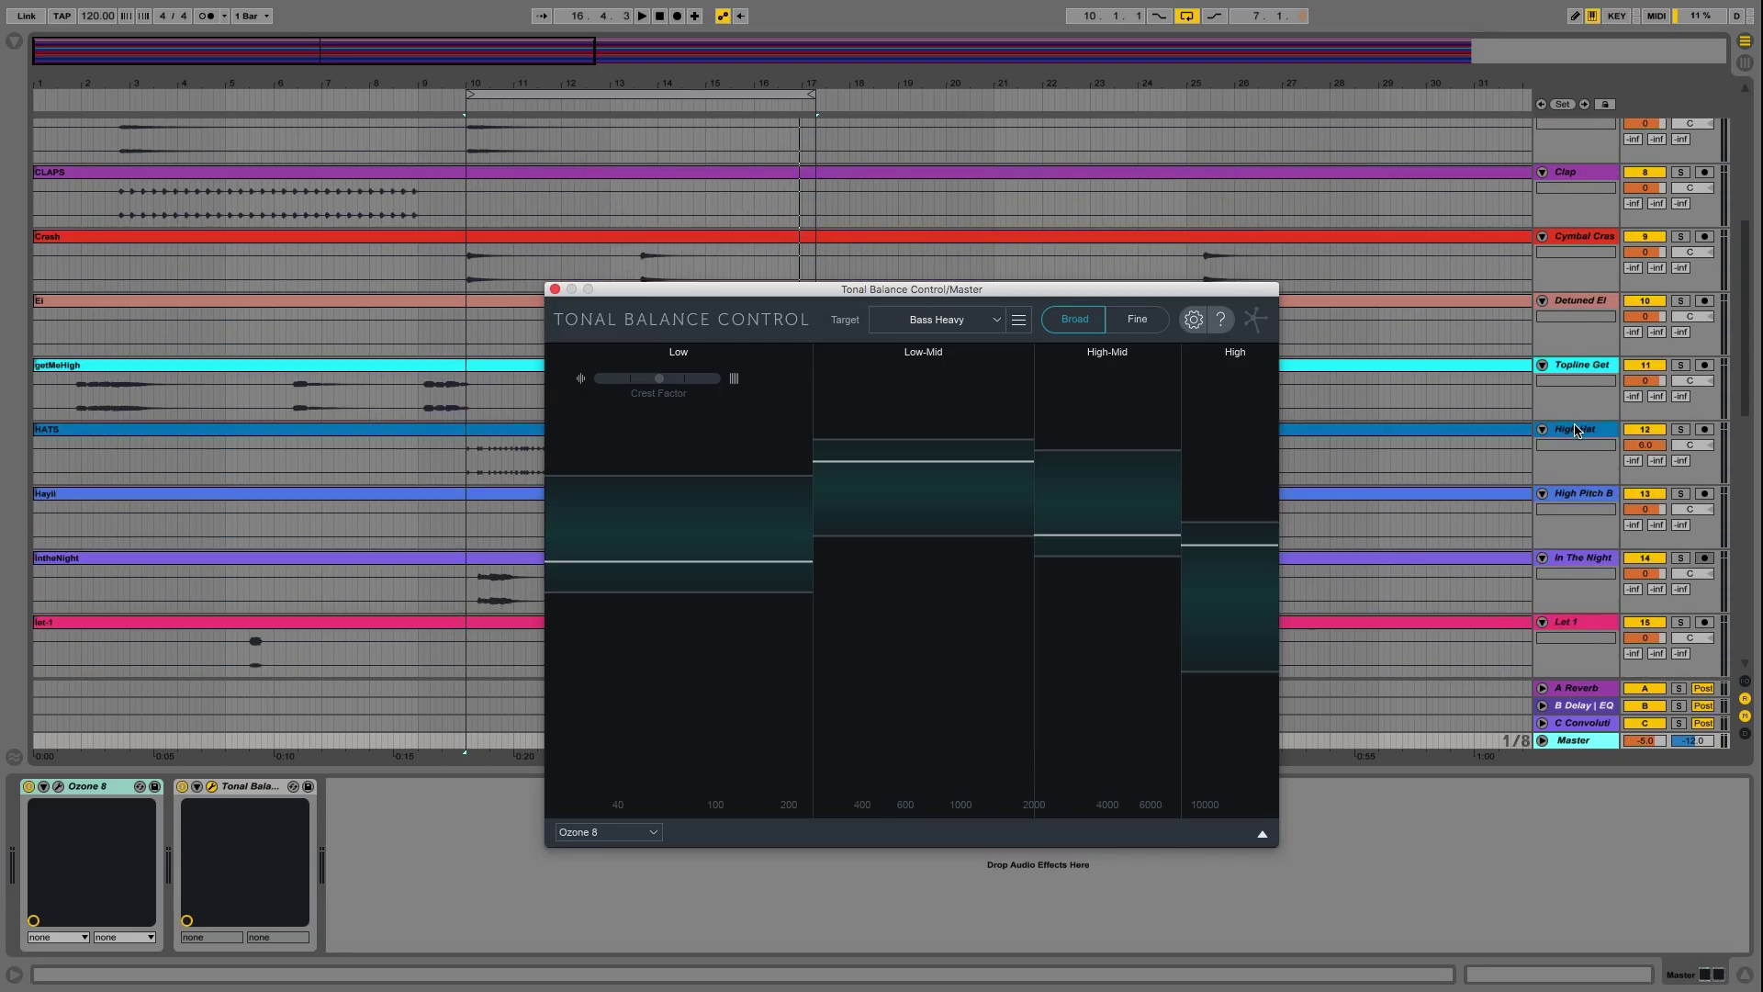
click(1577, 430)
click(59, 785)
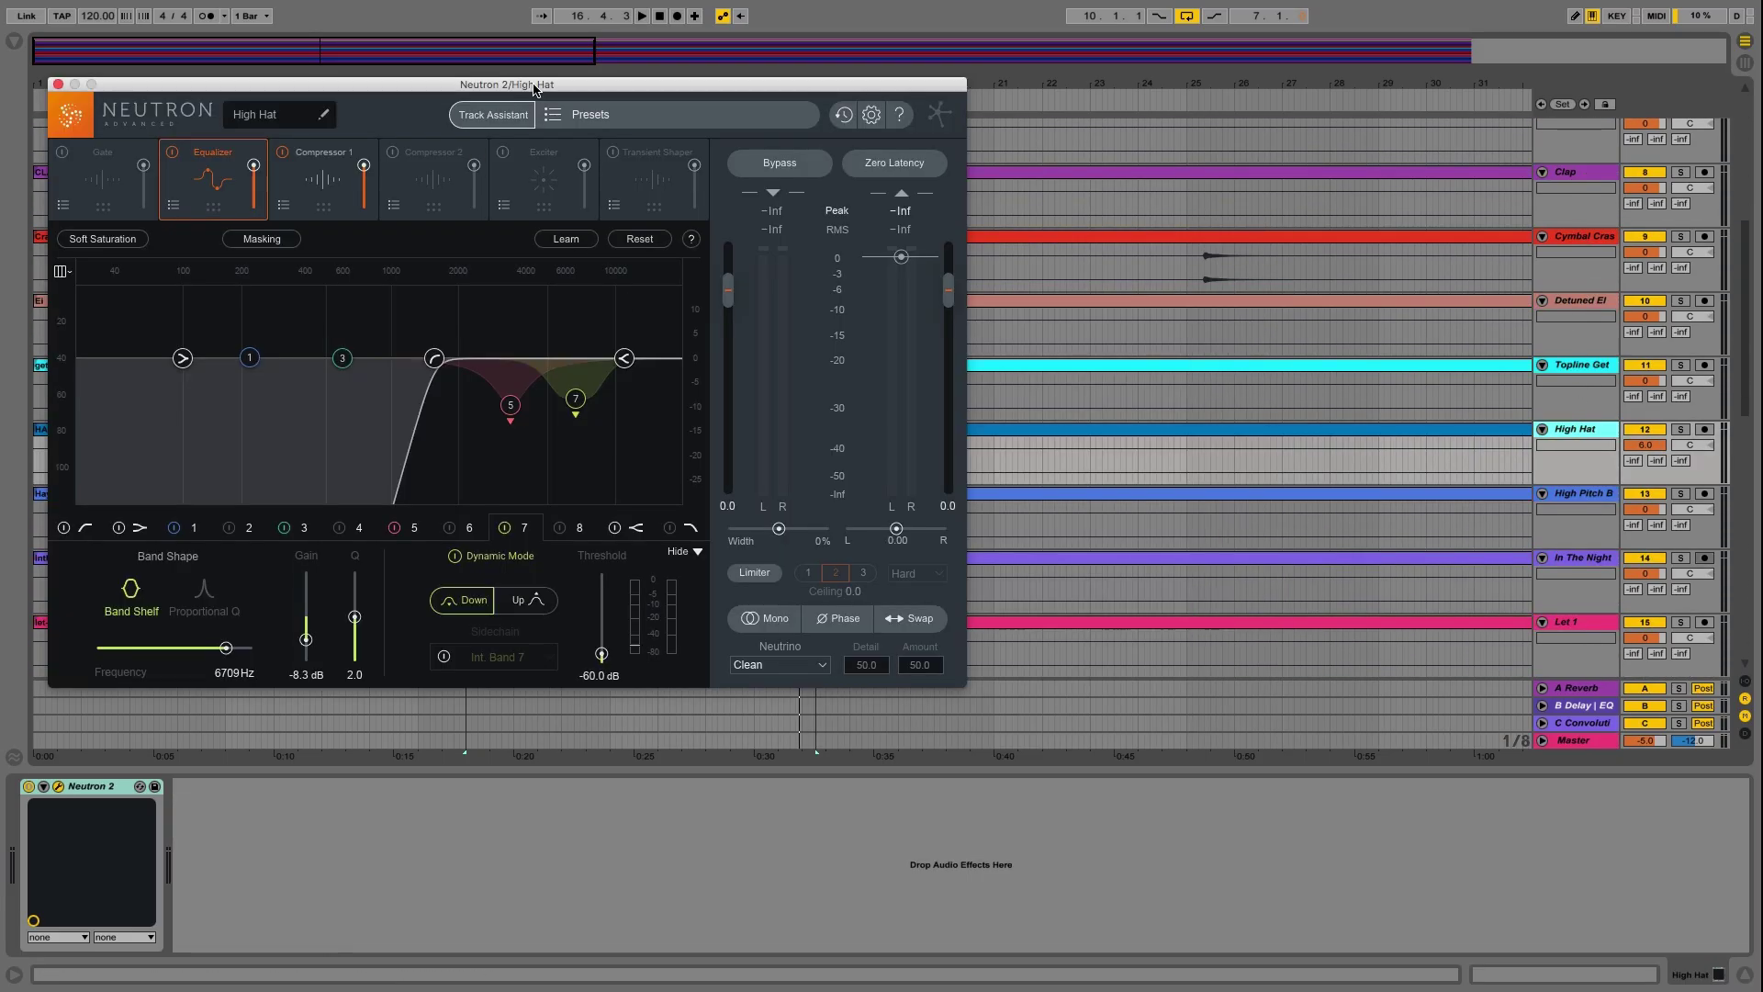
drag(535, 89, 927, 145)
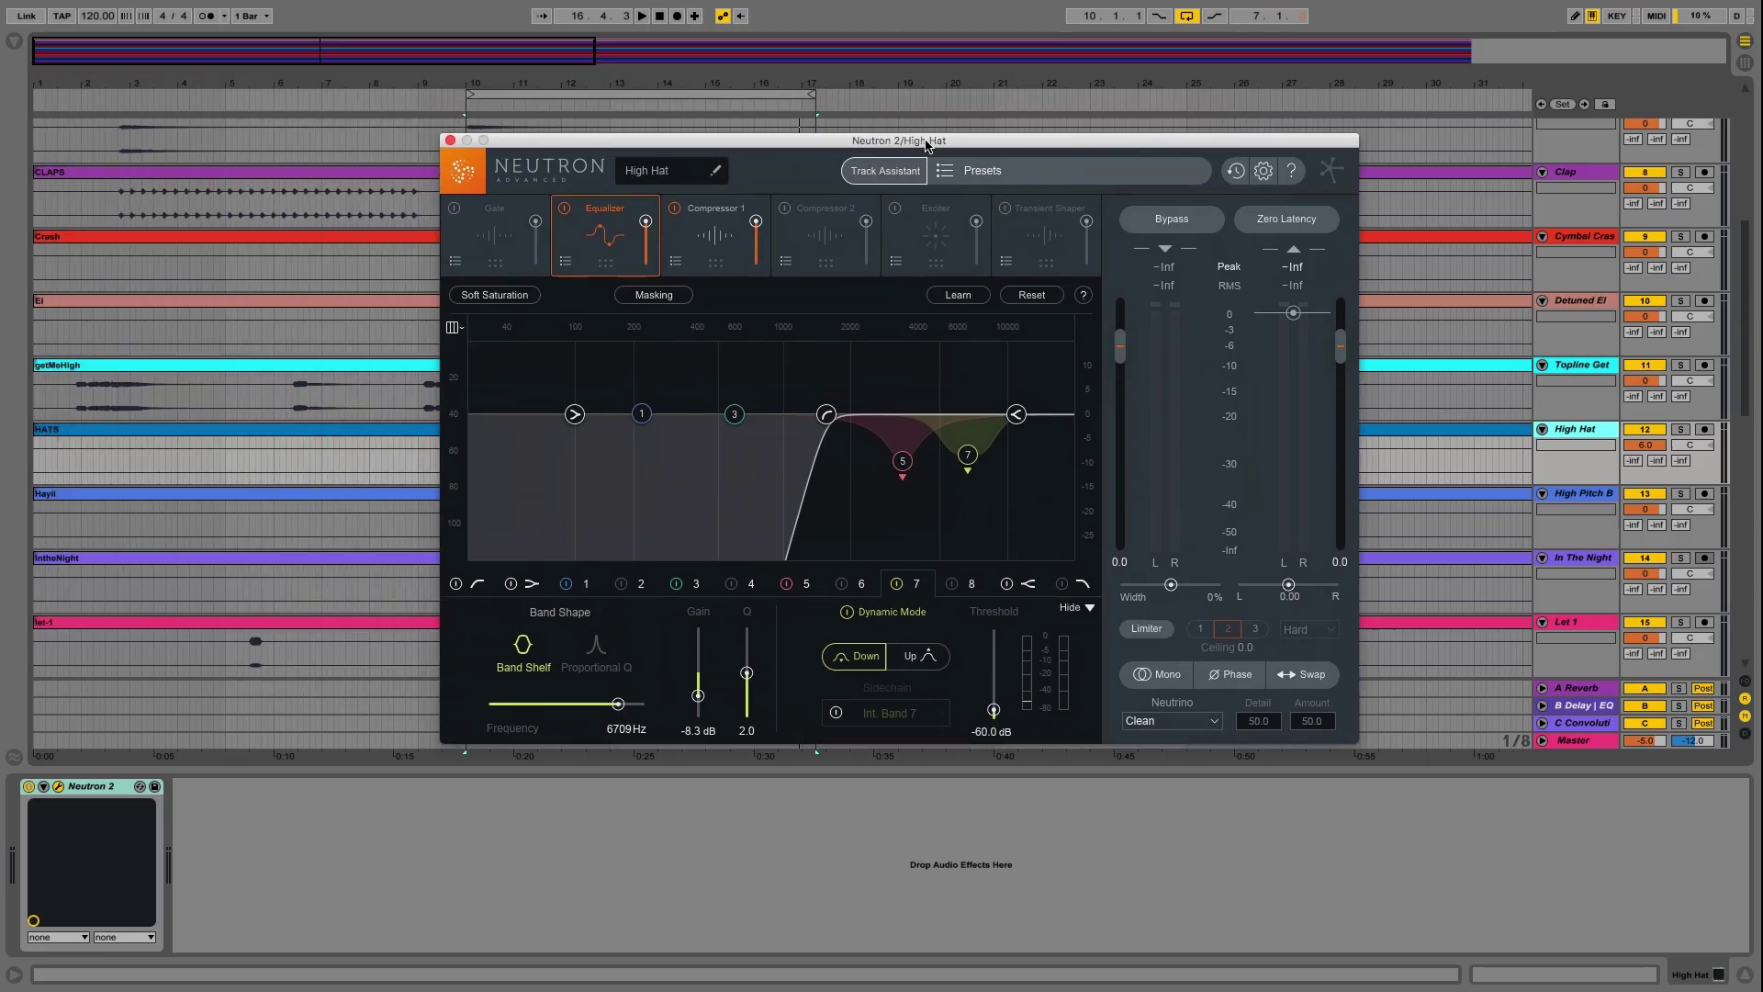
click(970, 459)
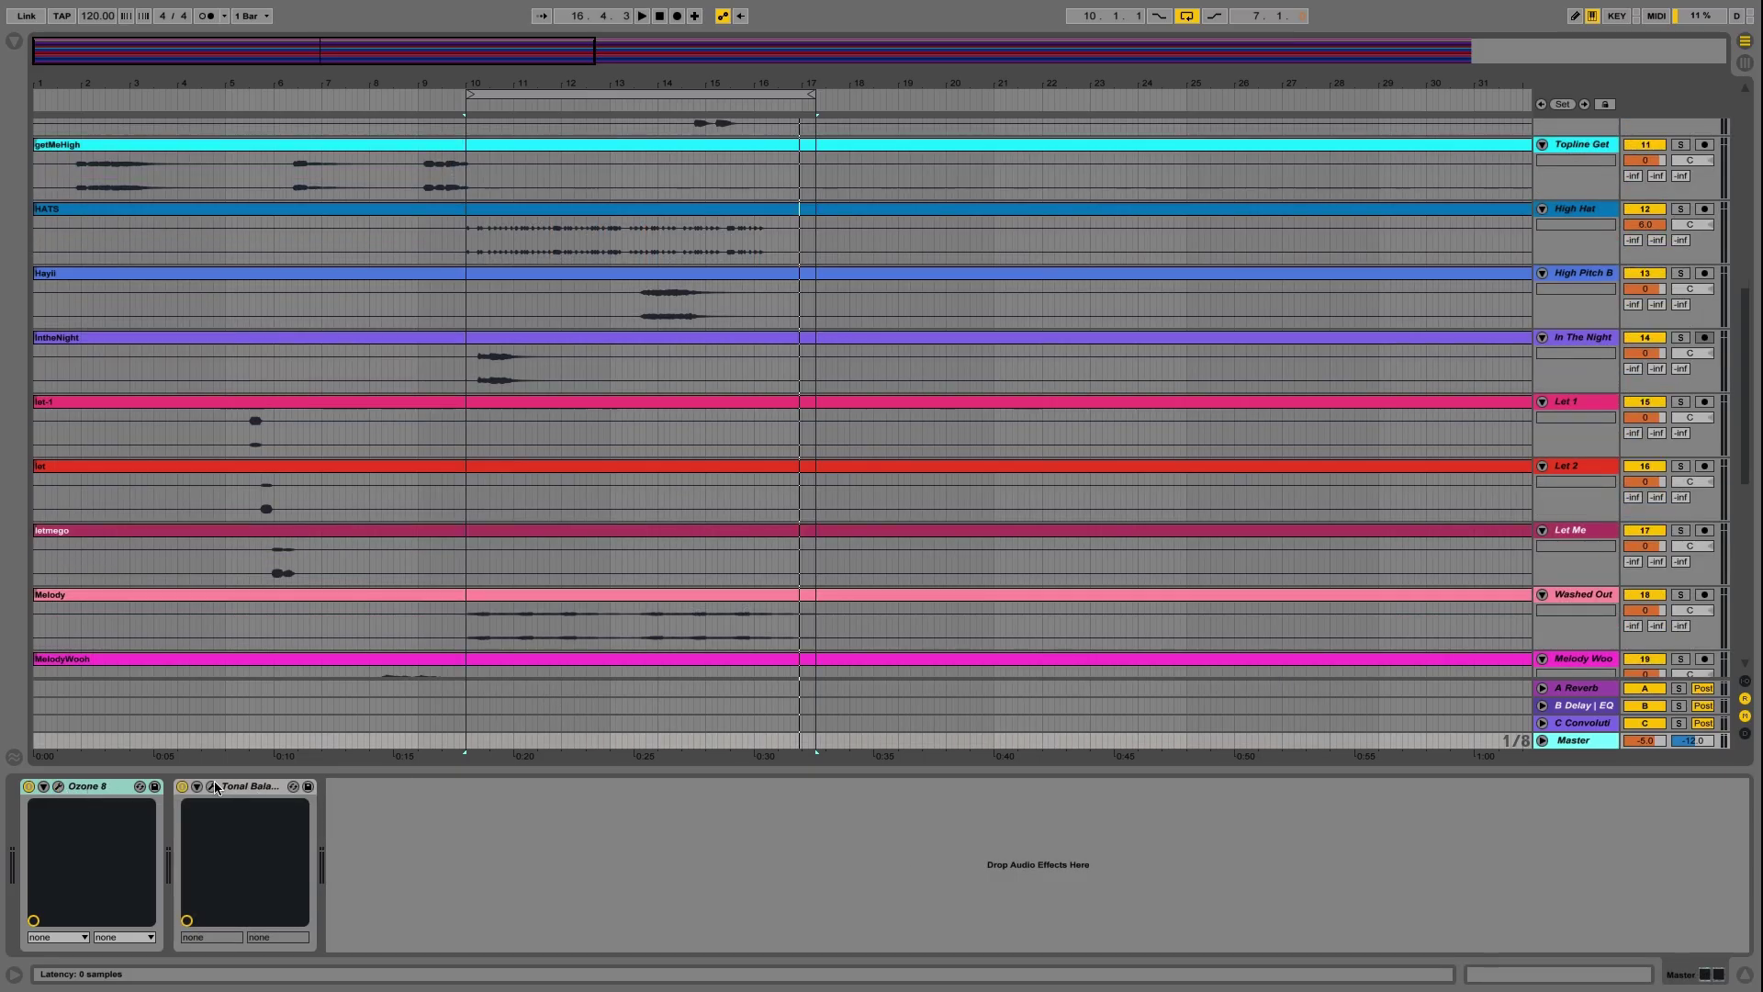
Open the Master's Ozone 8 window showing its EQ, Dynamics and Maximizer modules.
click(58, 787)
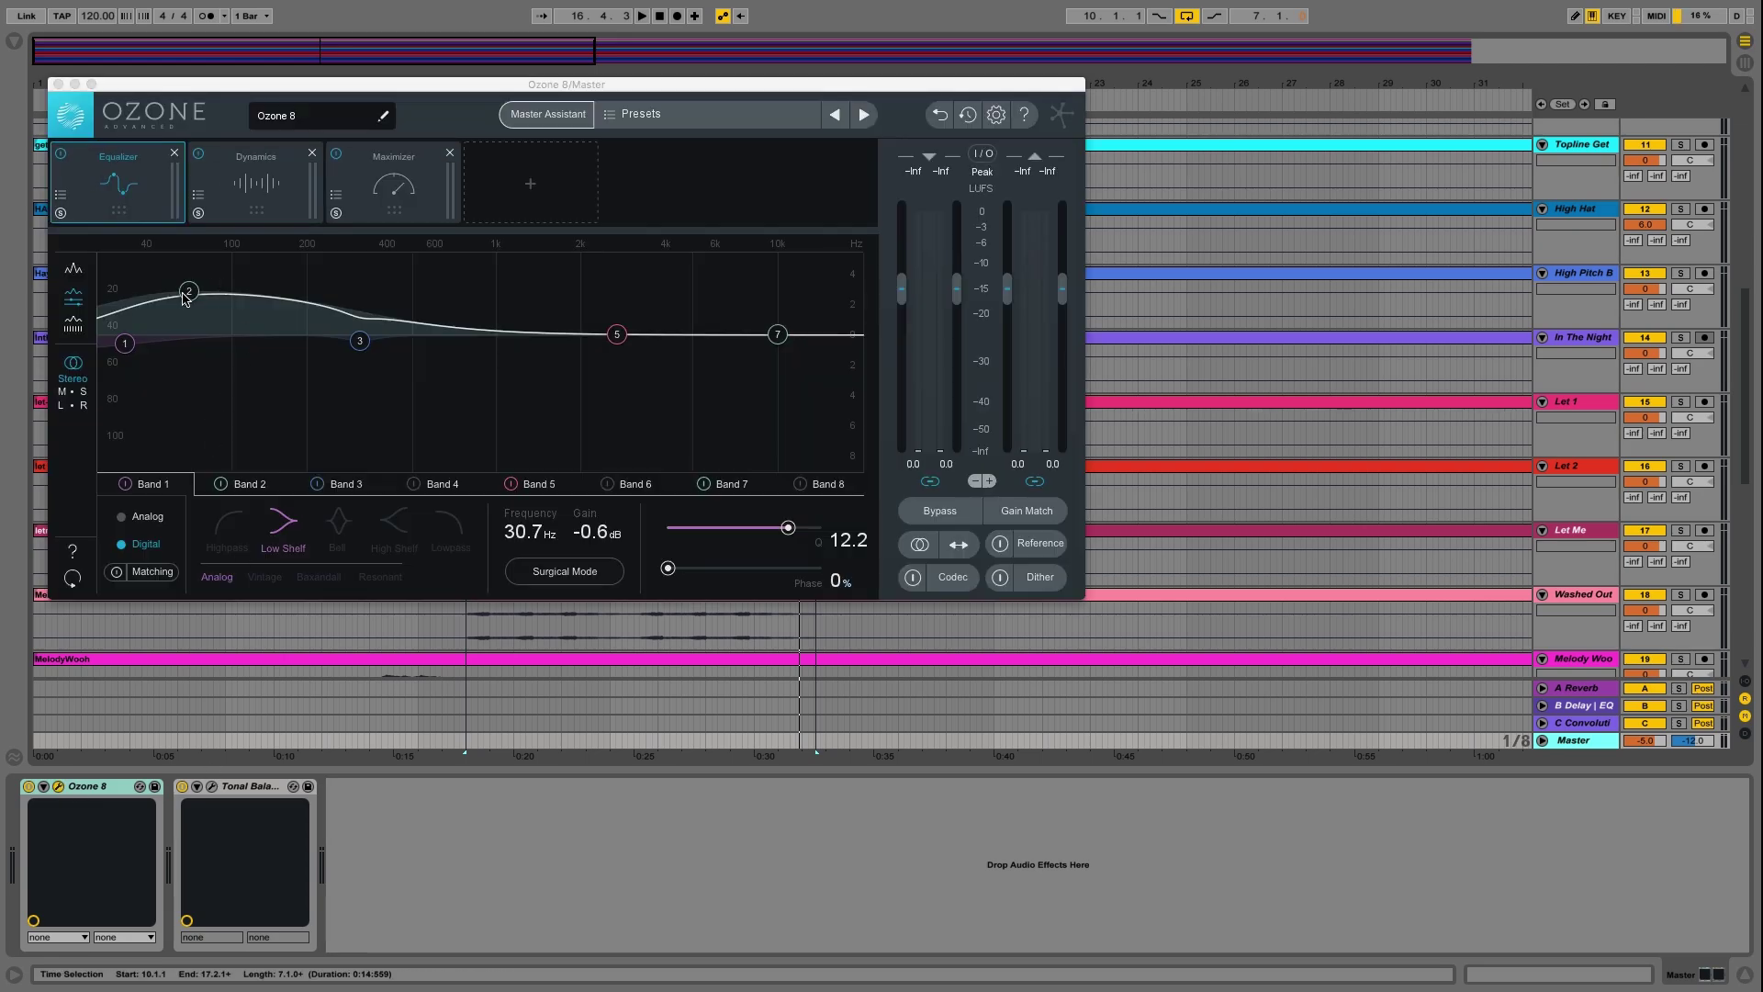